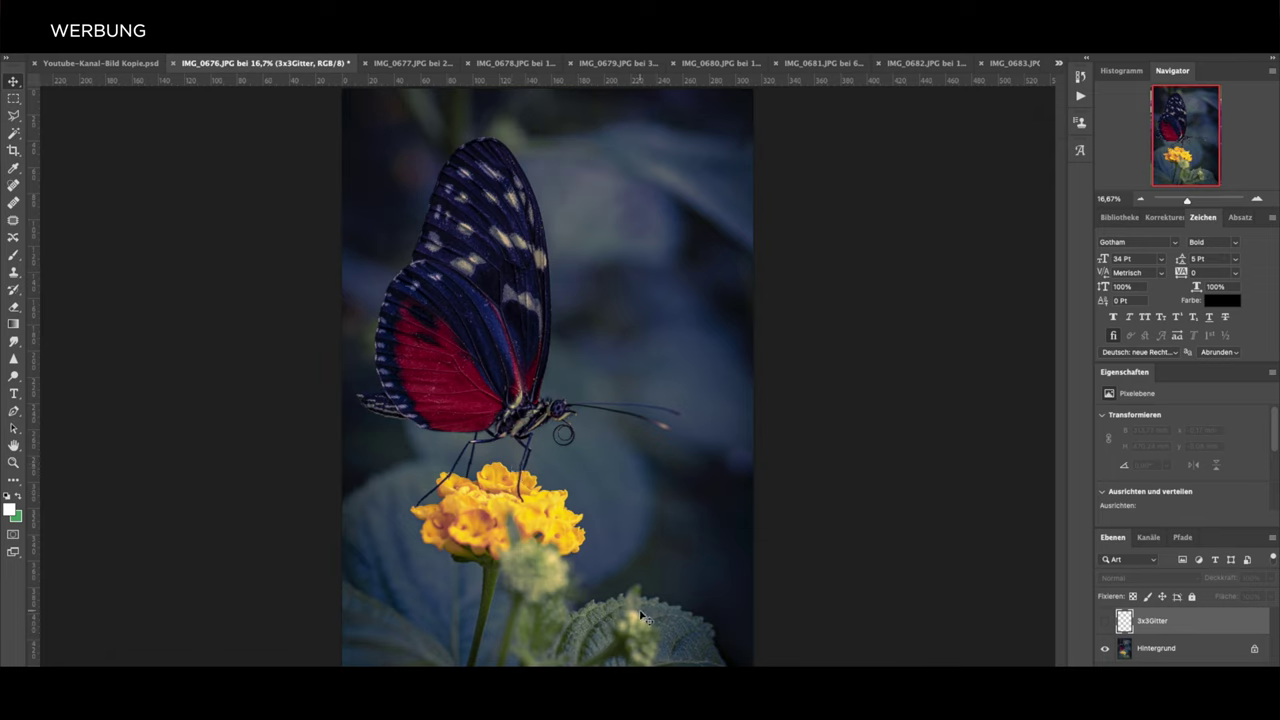
Show the 3x3Gitter layer over the butterfly photo
left_click(1105, 622)
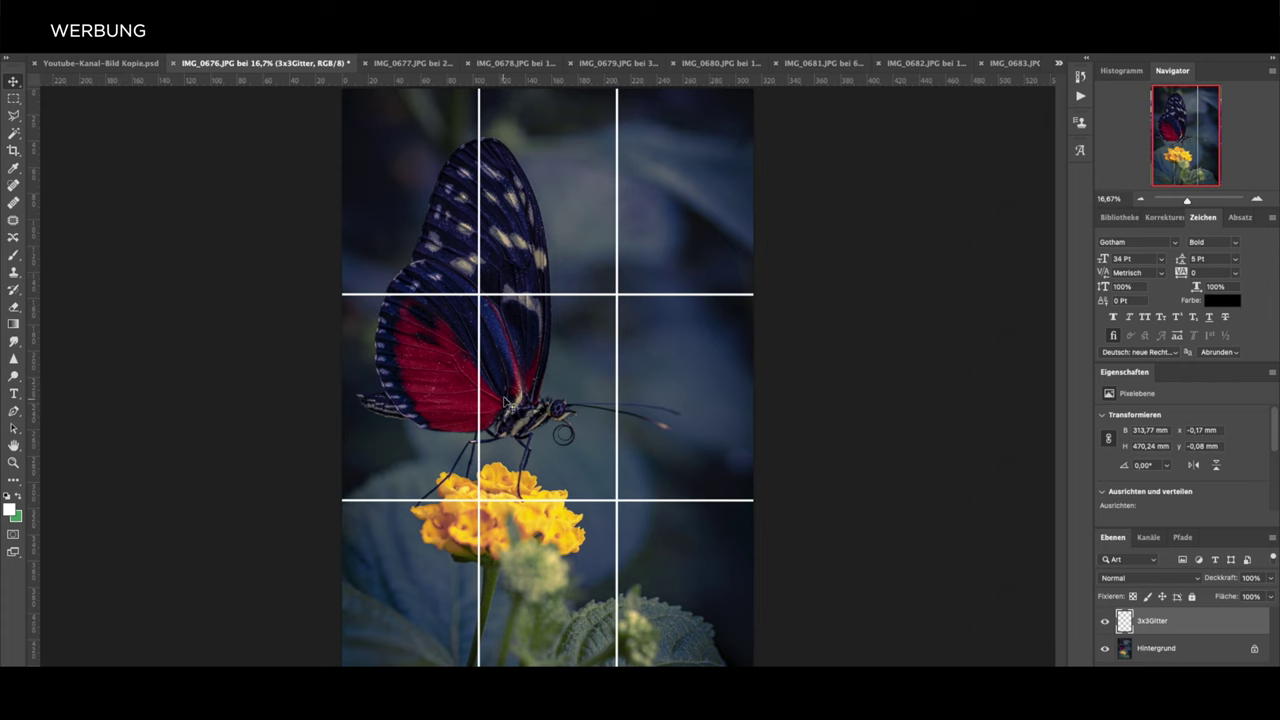
In IMG_0677.JPG, duplicate the background layer and apply the Hochpass filter to the copy with a lowered radius
key("ctrl+Tab")
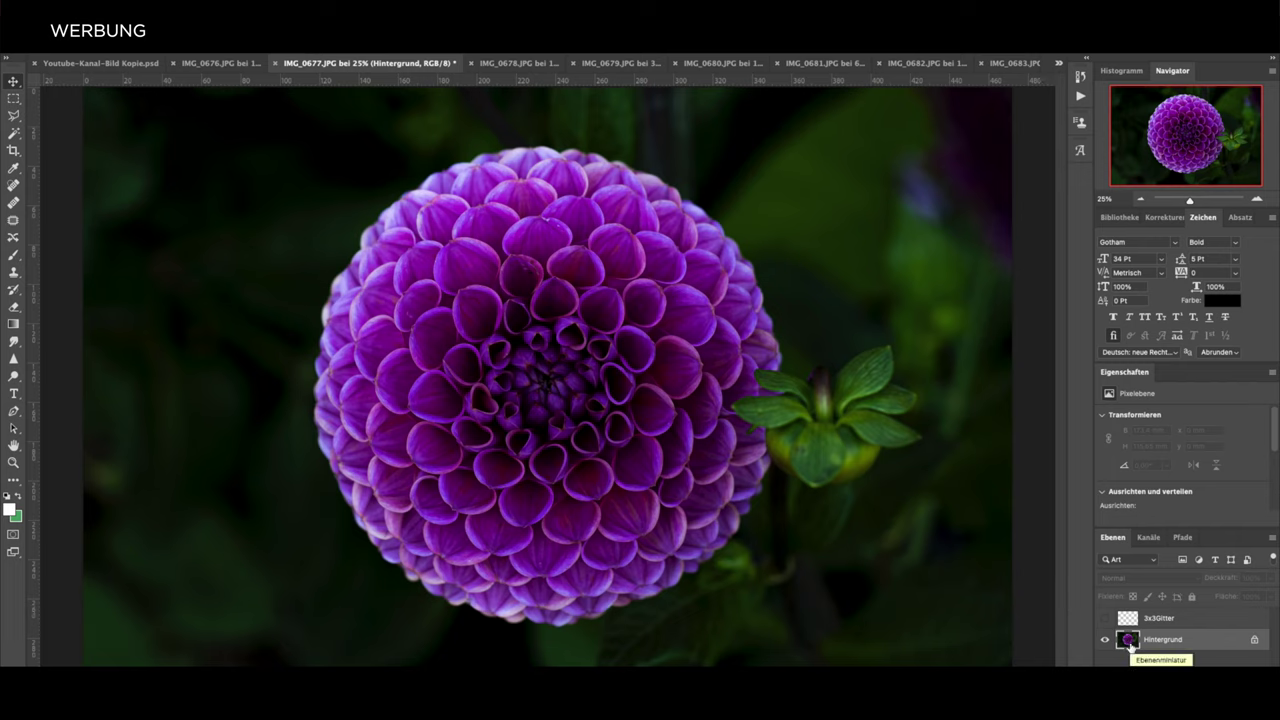
key("ctrl+j")
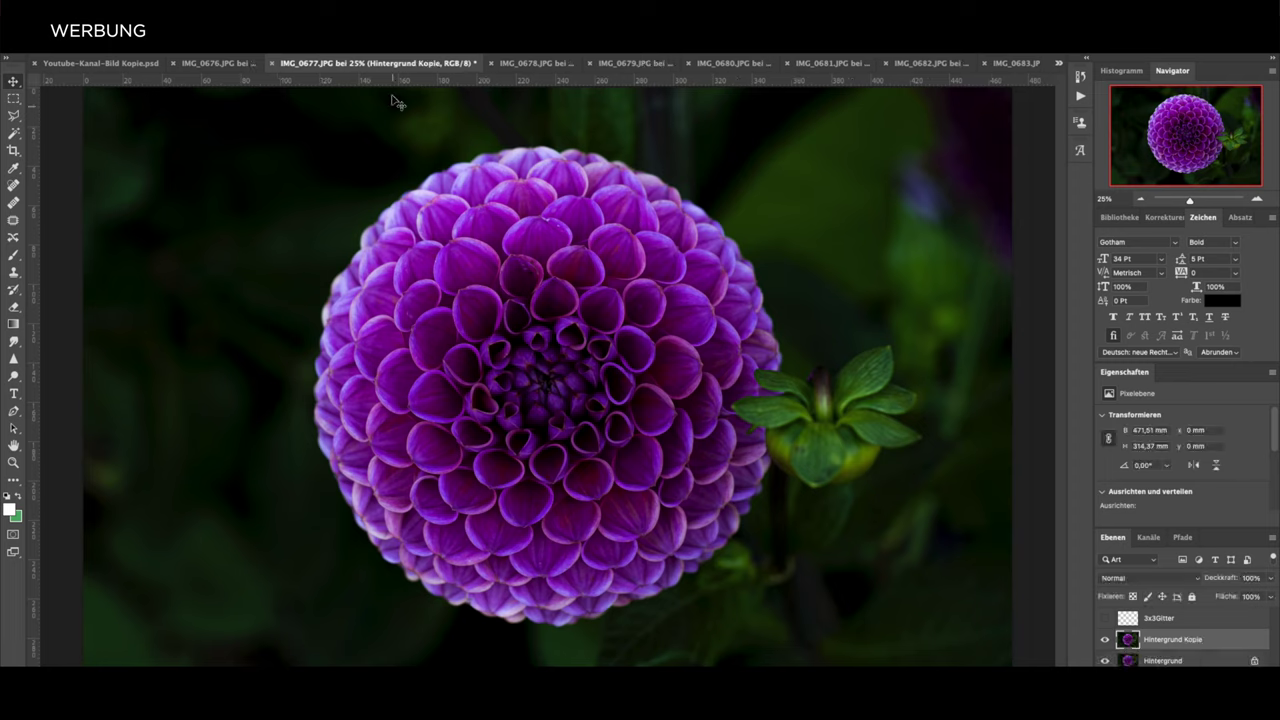
left_click(350, 52)
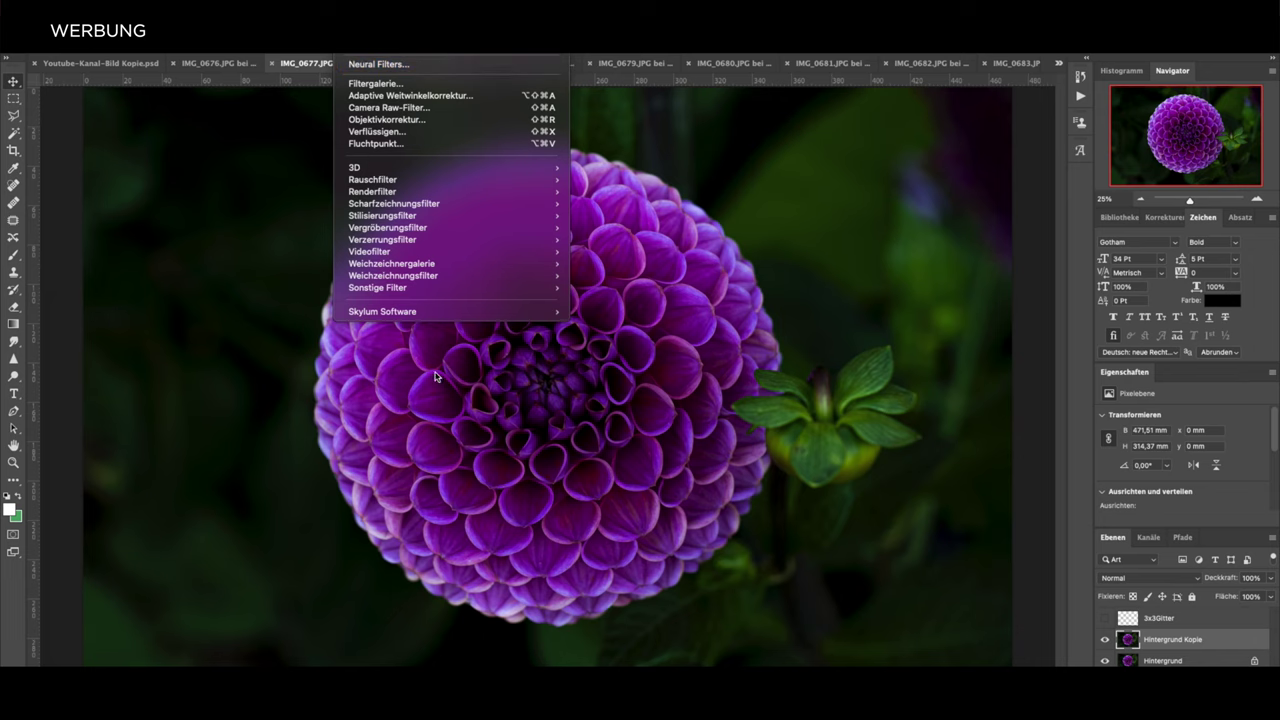
mouse_move(488, 290)
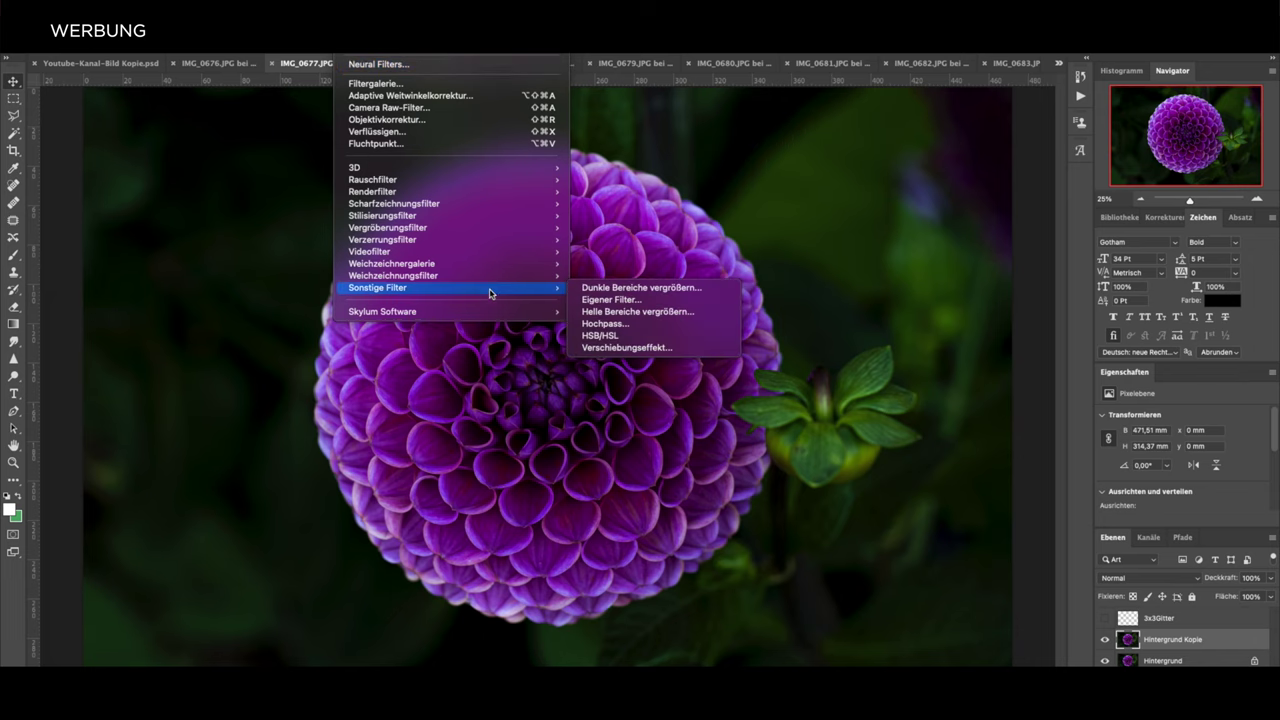
left_click(669, 323)
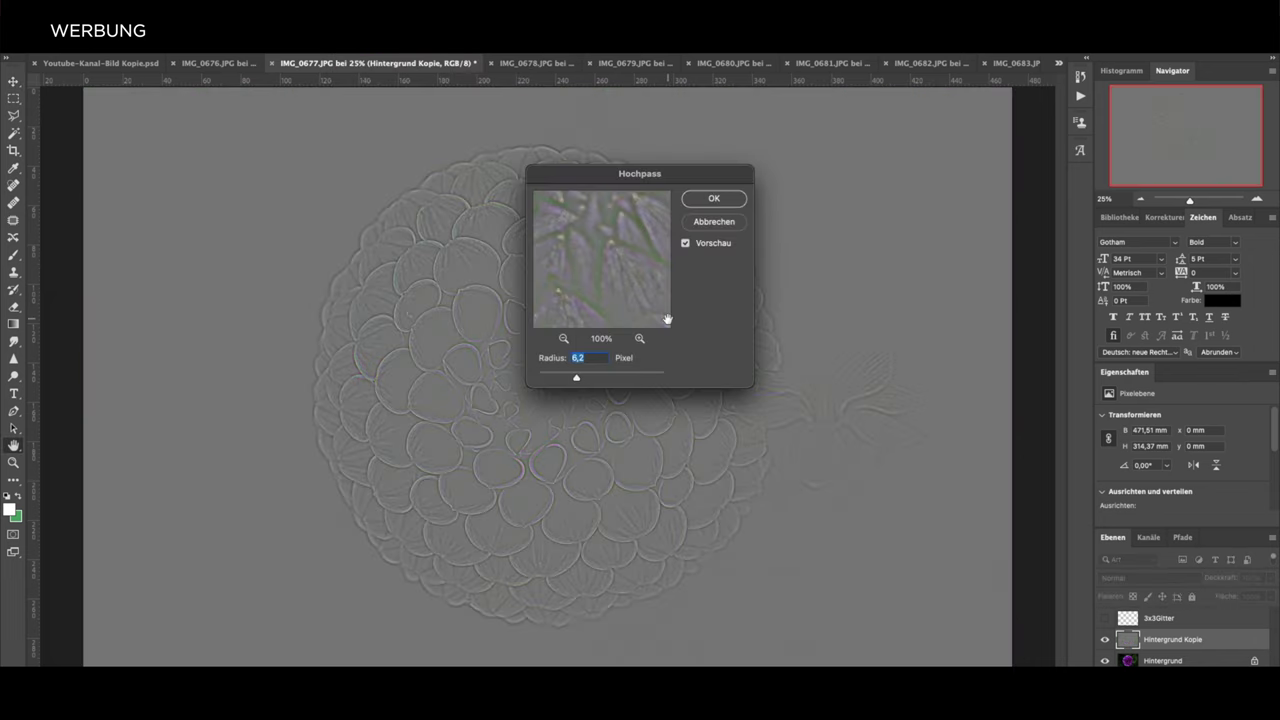
left_click_drag(577, 376, 563, 379)
left_click(563, 379)
left_click_drag(563, 379, 561, 379)
left_click(714, 198)
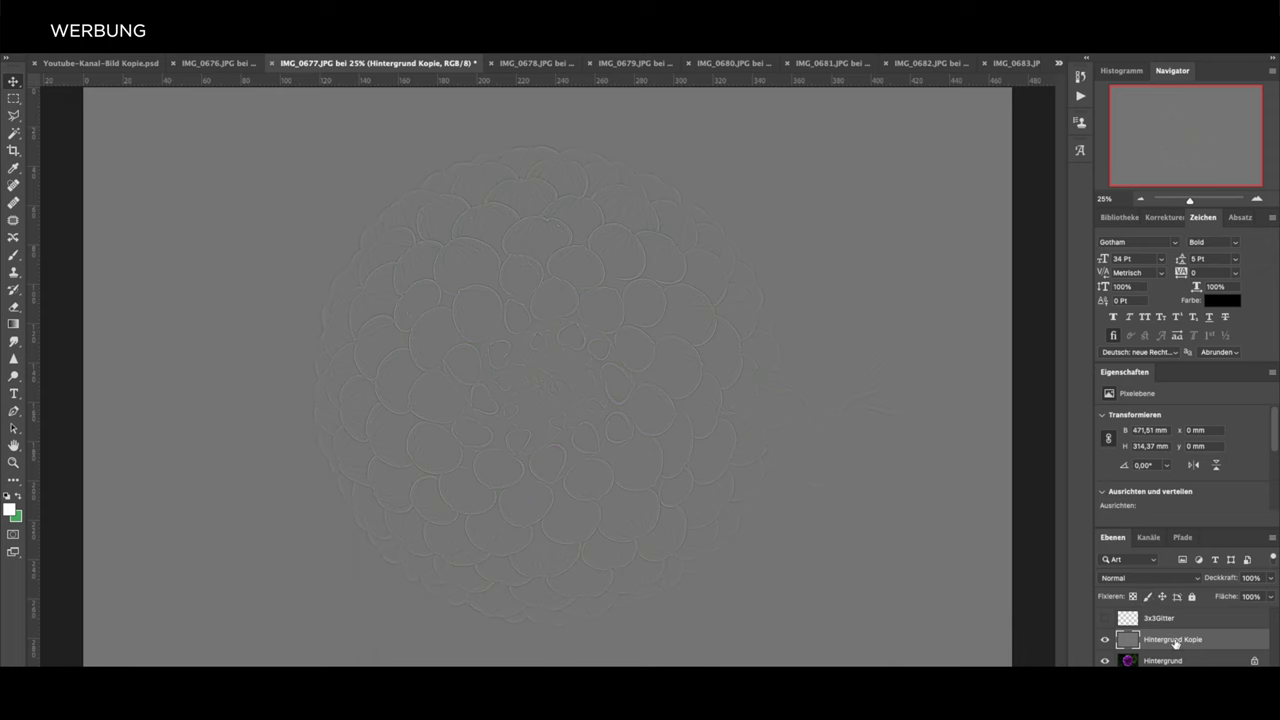
Set the Hintergrund Kopie layer's blend mode to Ineinanderkopieren and toggle its visibility to compare the sharpening before and after
left_click(1178, 578)
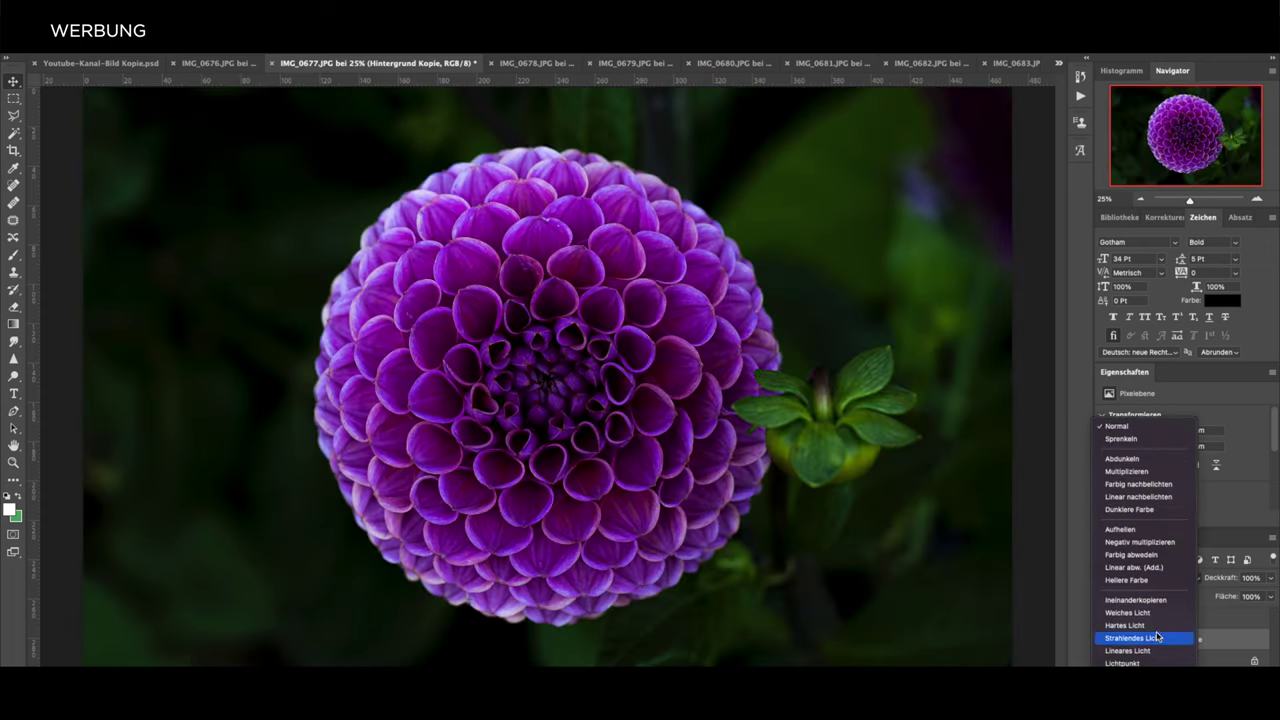
left_click(1140, 600)
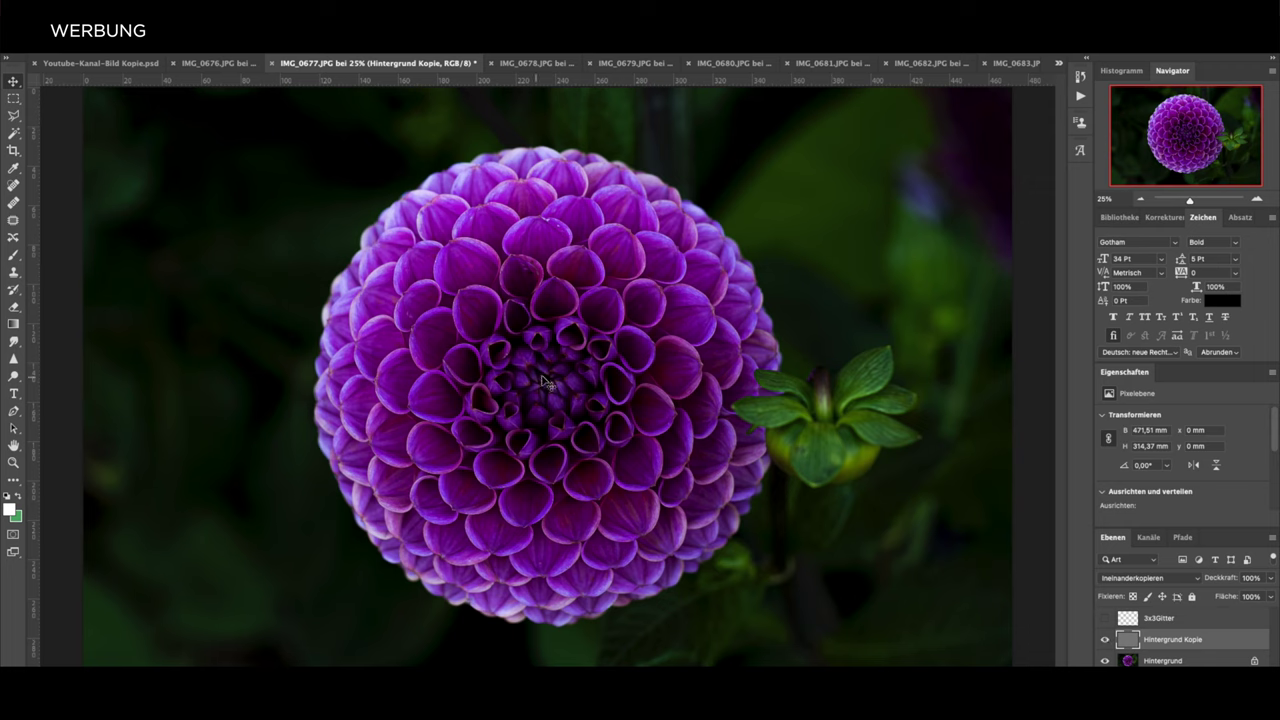
left_click(1106, 642)
left_click(1106, 642)
left_click(1106, 642)
left_click(1106, 642)
Switch the high-pass layer's blend mode to Normal for viewing and return it to Ineinanderkopieren
left_click(1150, 579)
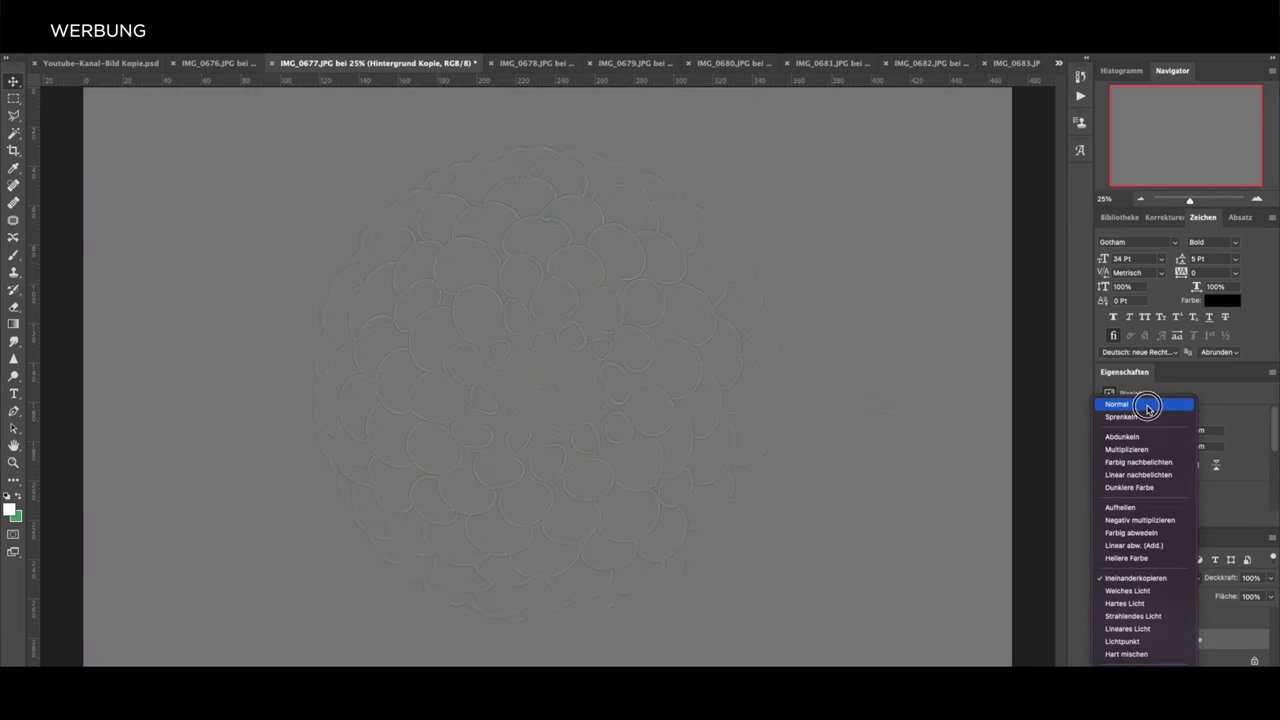
left_click(1148, 405)
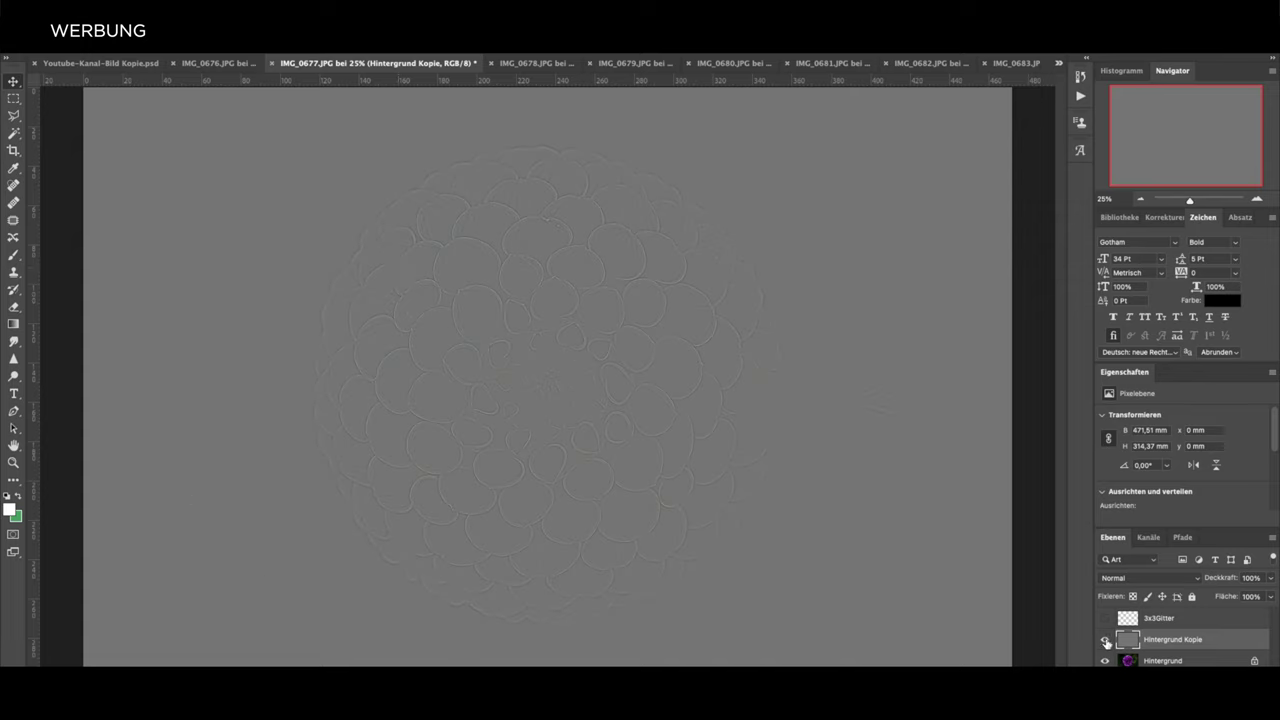
left_click(1148, 577)
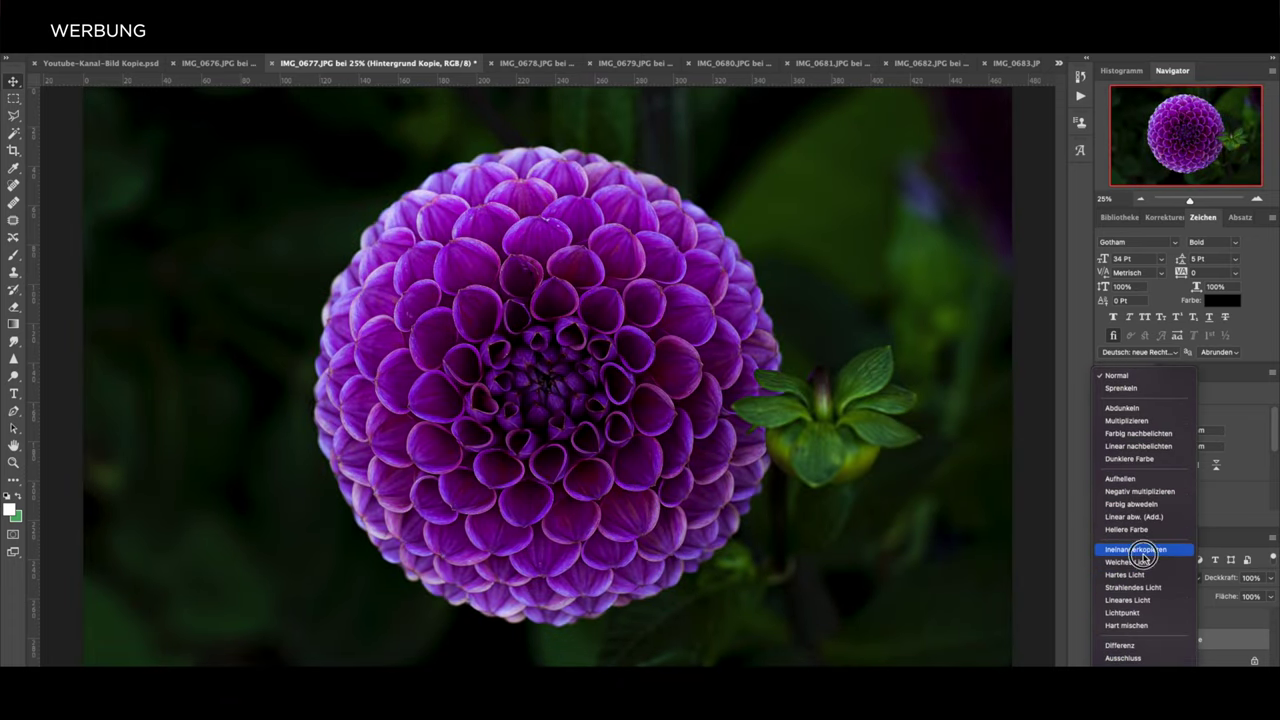
left_click(1135, 549)
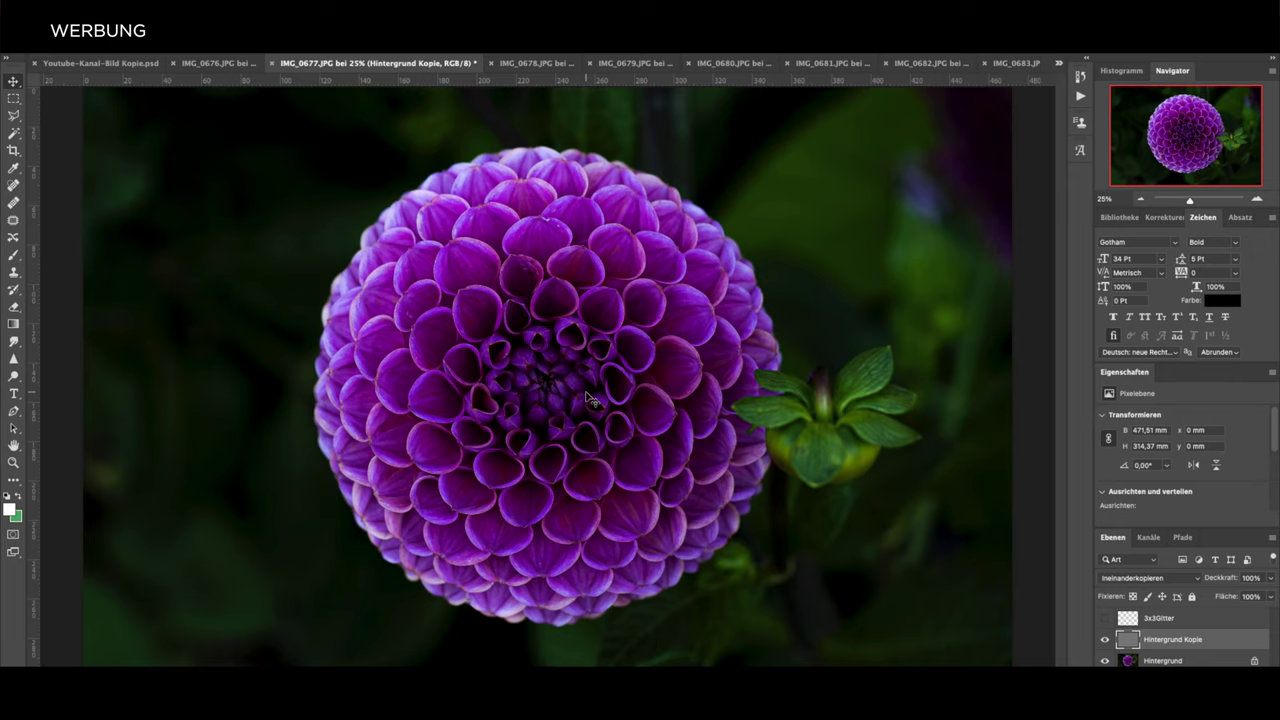
Check the composition of IMG_0678.JPG against its 3x3Gitter overlay, then hide the grid
left_click(532, 66)
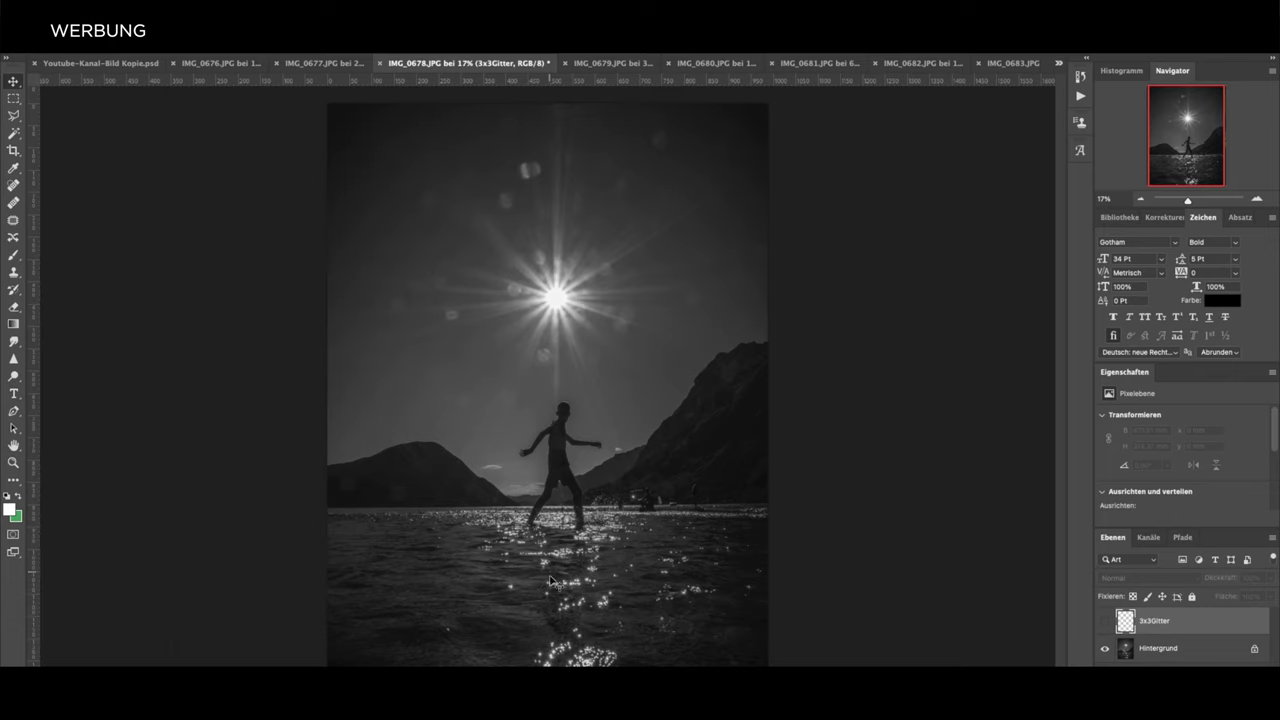
left_click(1105, 622)
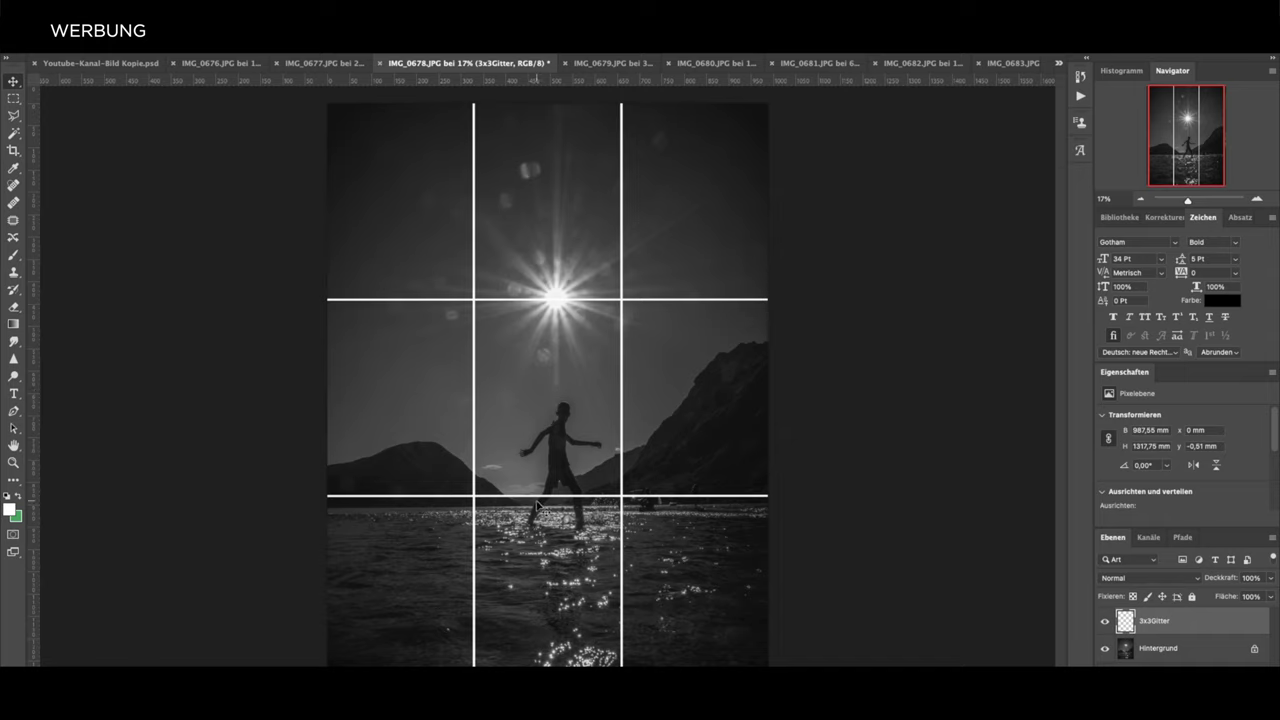
key("ctrl+comma")
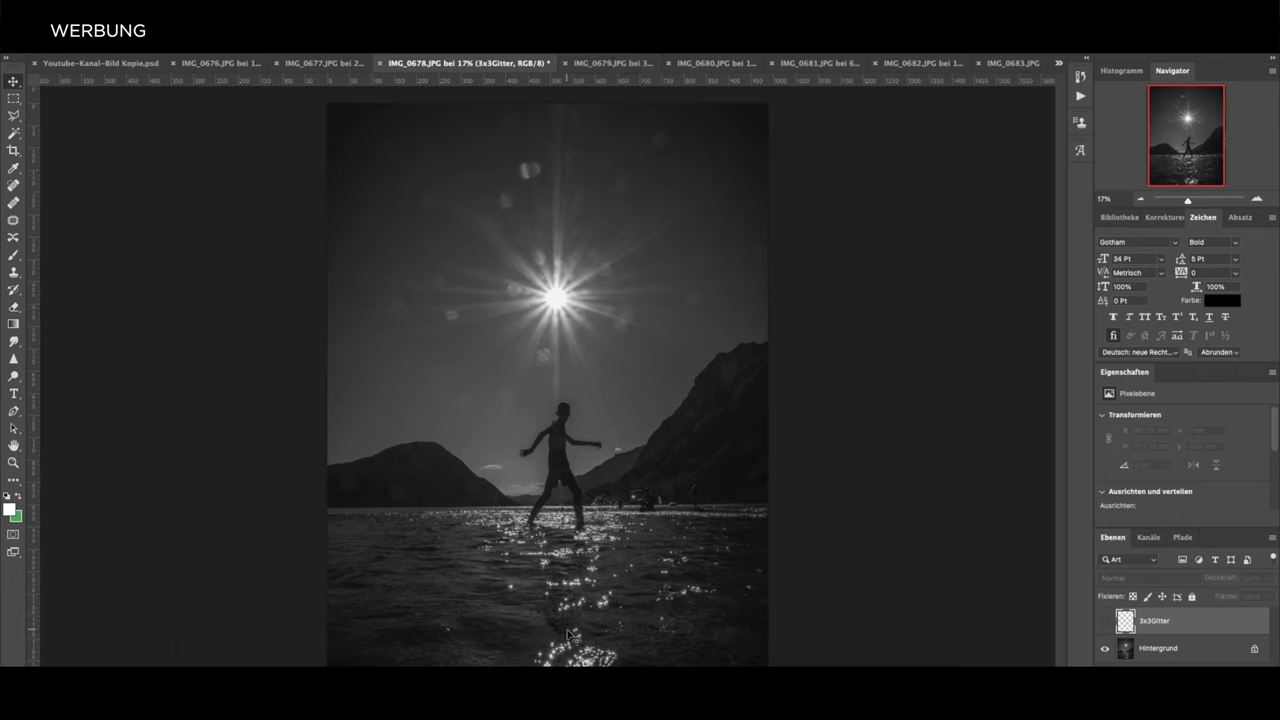
Check the horizon placement in IMG_0679.JPG with a temporary 3x3Gitter overlay and compare it with IMG_0678.JPG
left_click(595, 65)
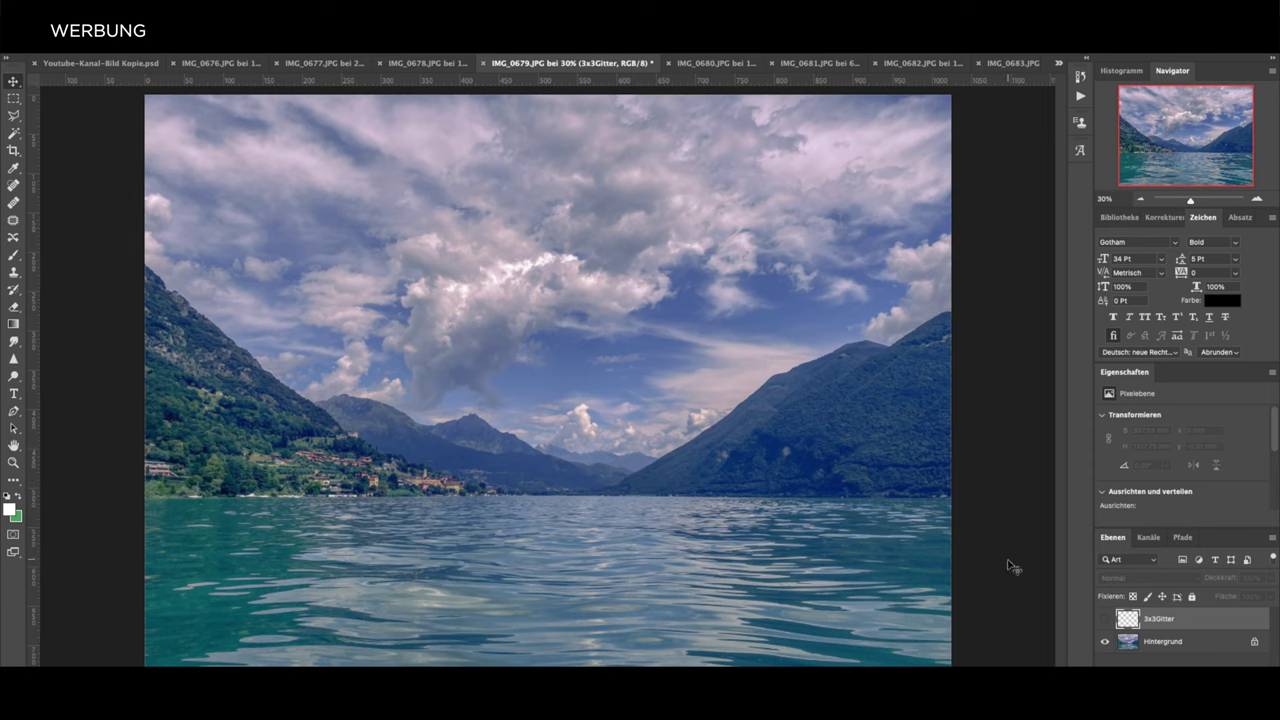
left_click(1105, 619)
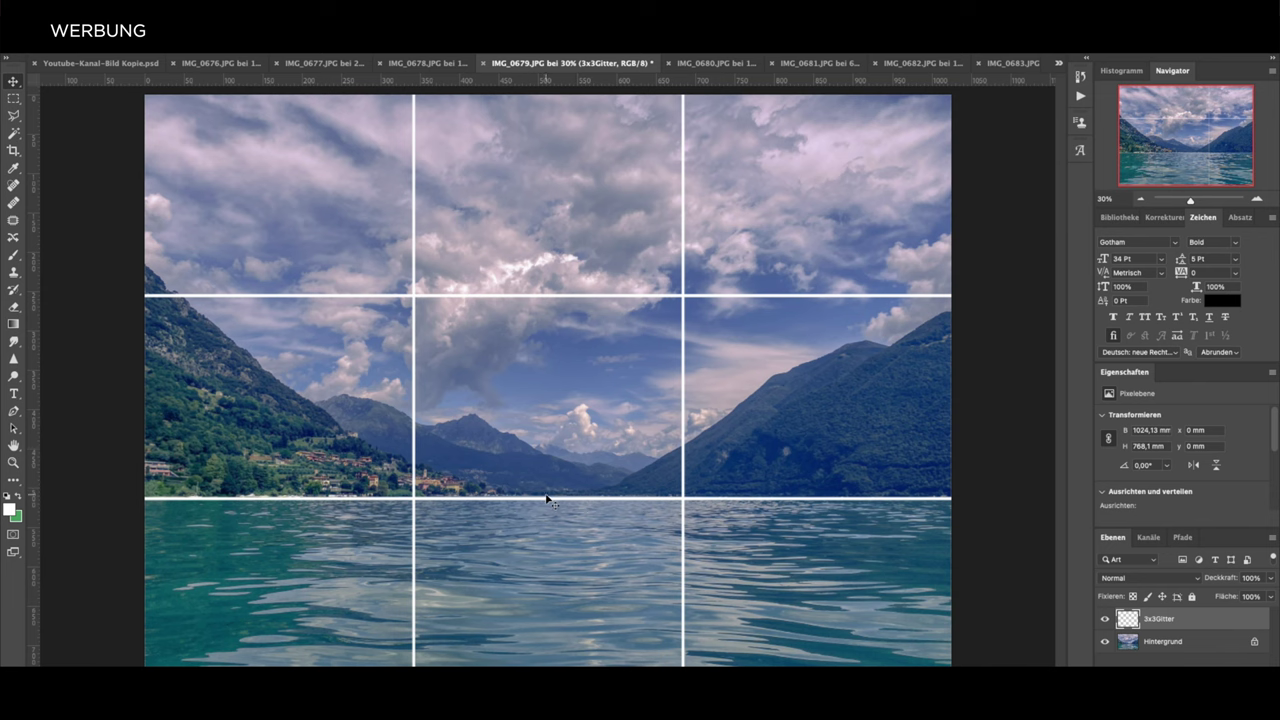
left_click(452, 63)
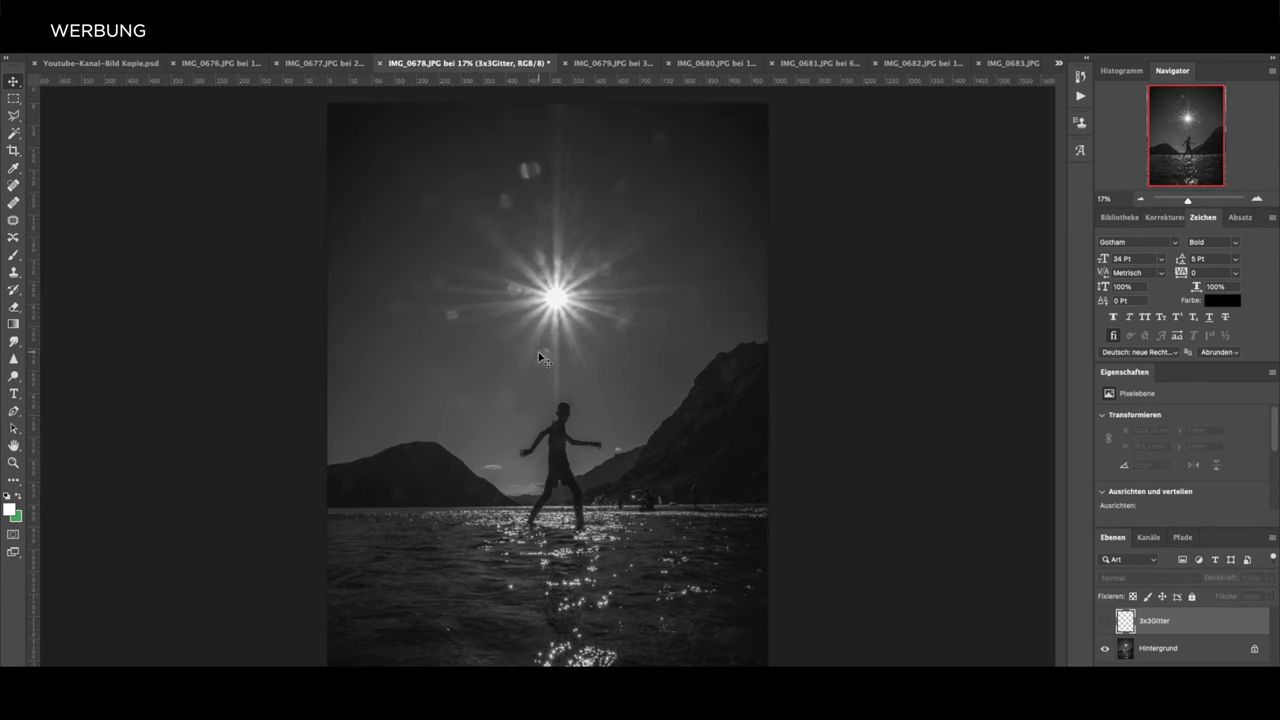
left_click(591, 64)
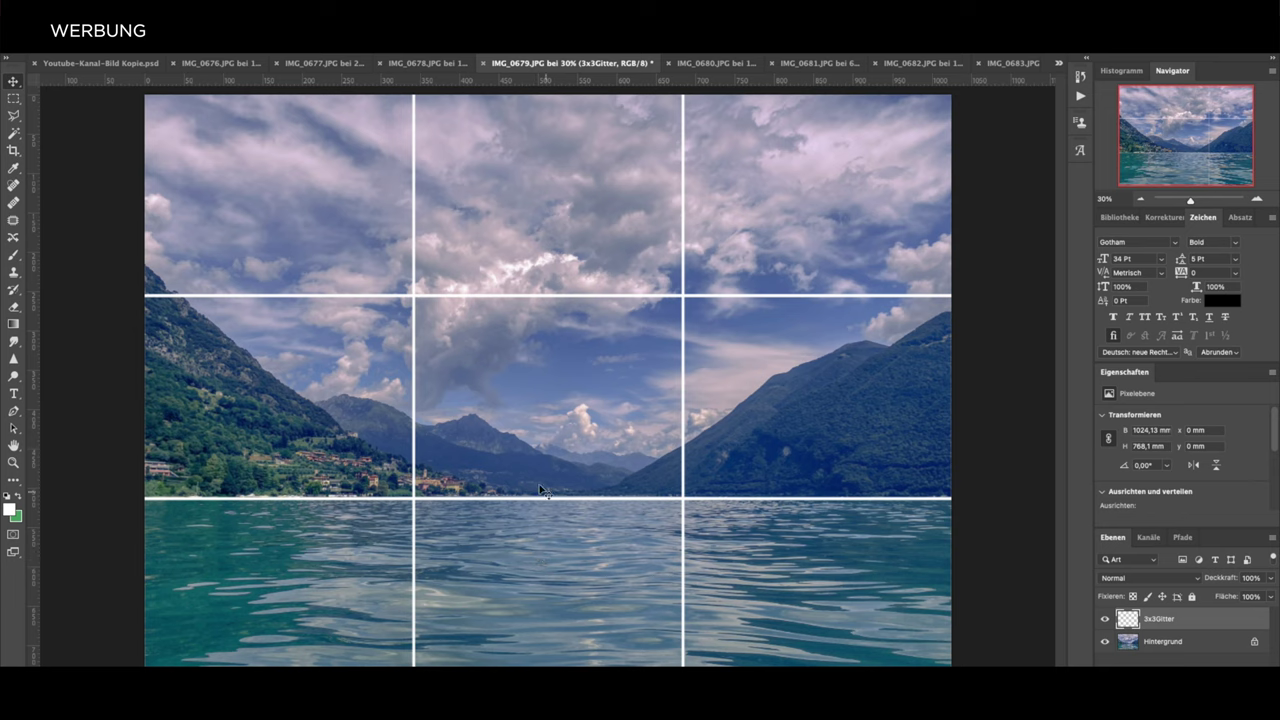
left_click(415, 63)
left_click(590, 63)
left_click(1105, 619)
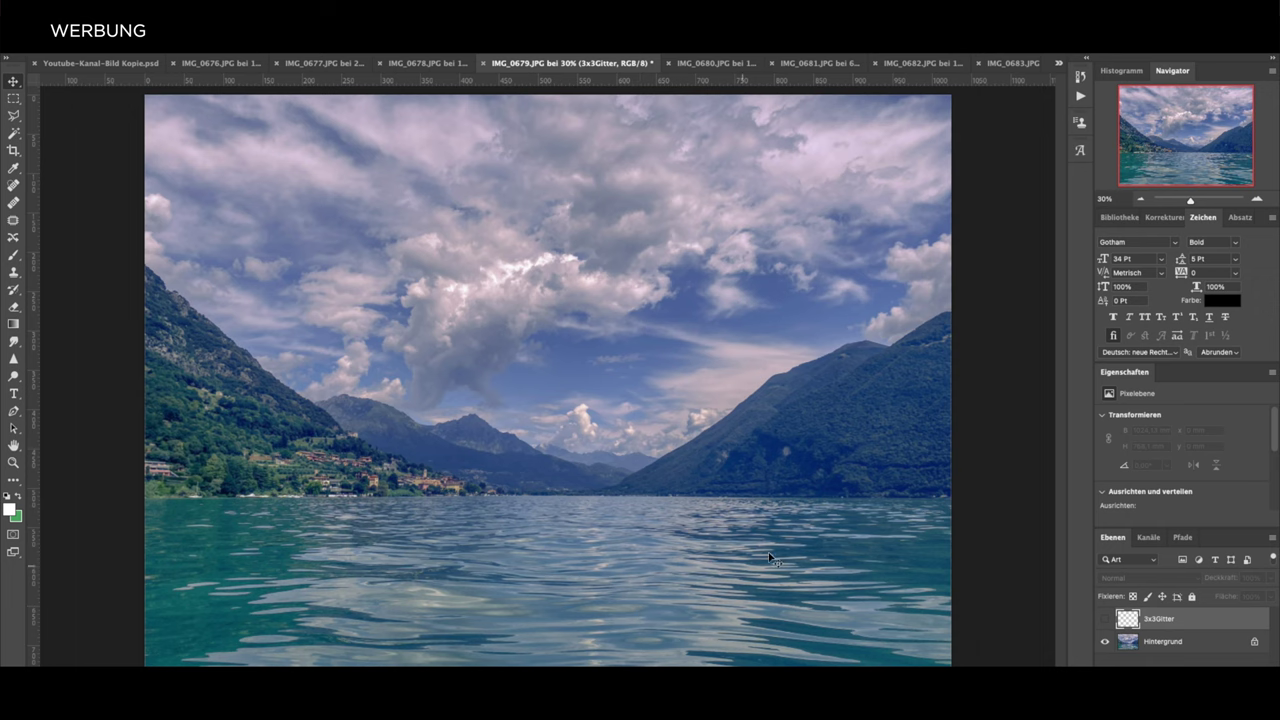
Examine the woman's eyes and facial skin in IMG_0680.JPG up close and in the wider portrait
left_click(708, 63)
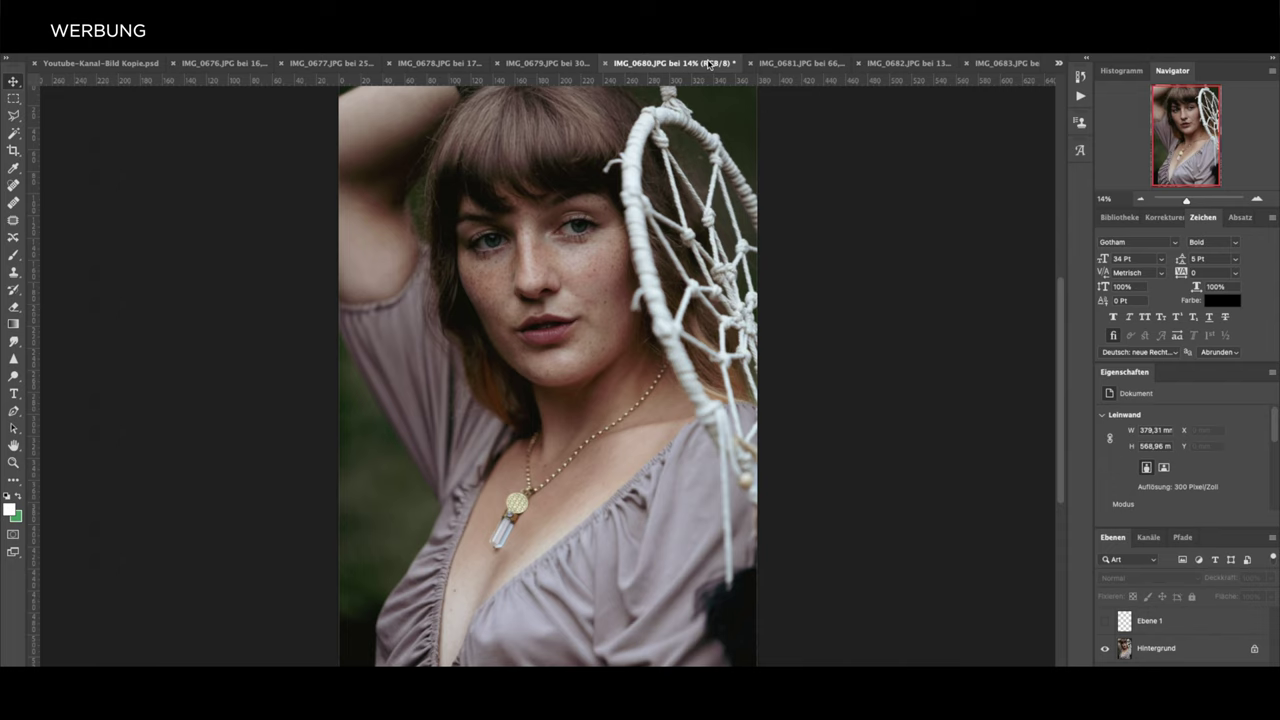
key("ctrl+z")
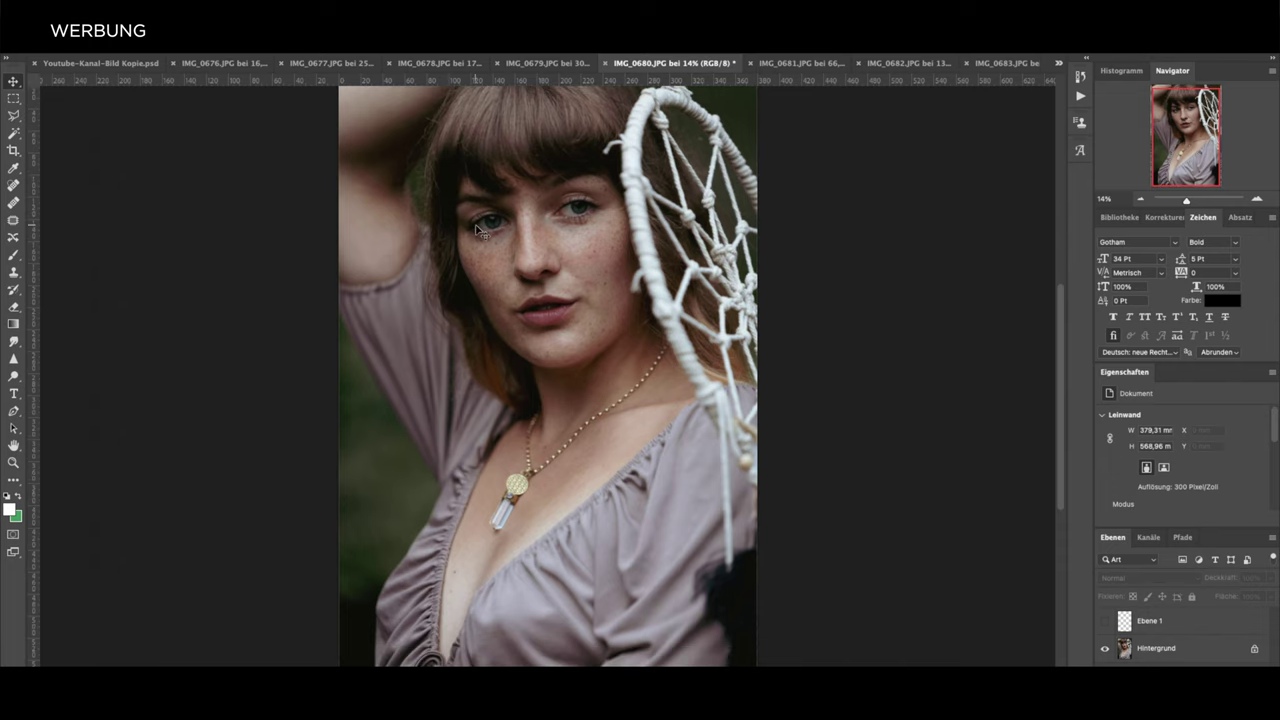
scroll(558, 195, "up", 10)
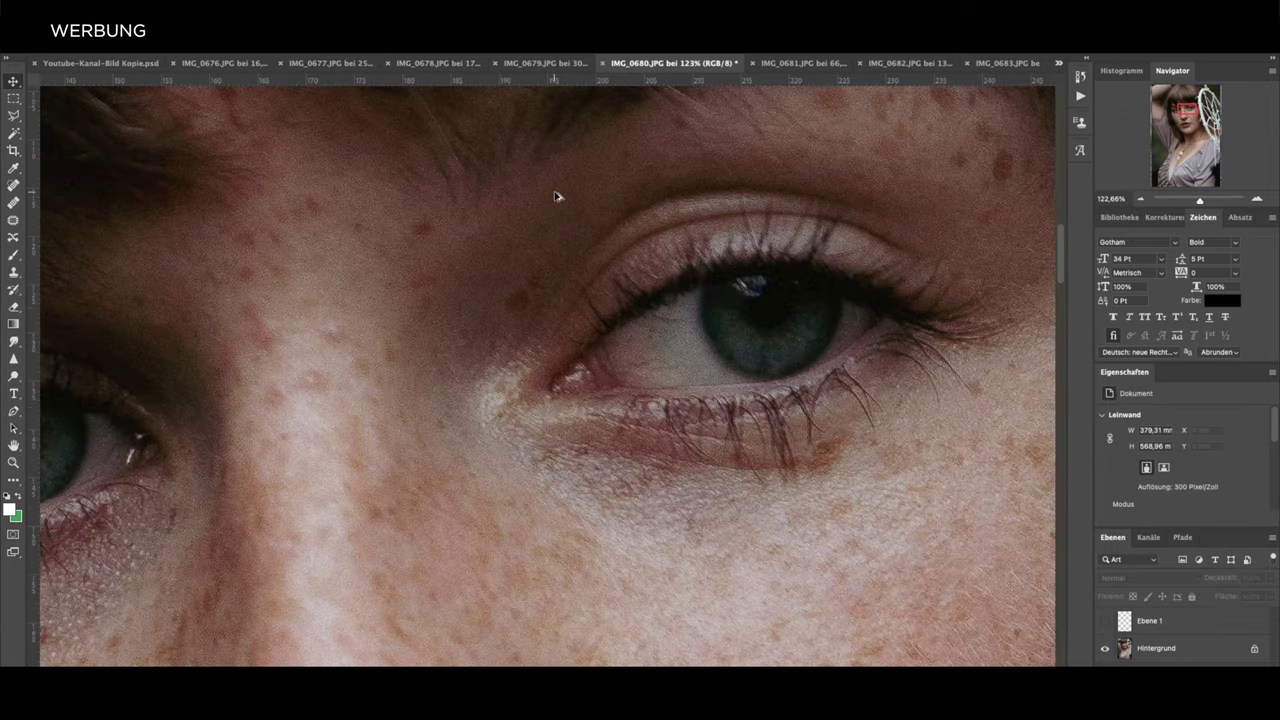
scroll(556, 196, "down", 3)
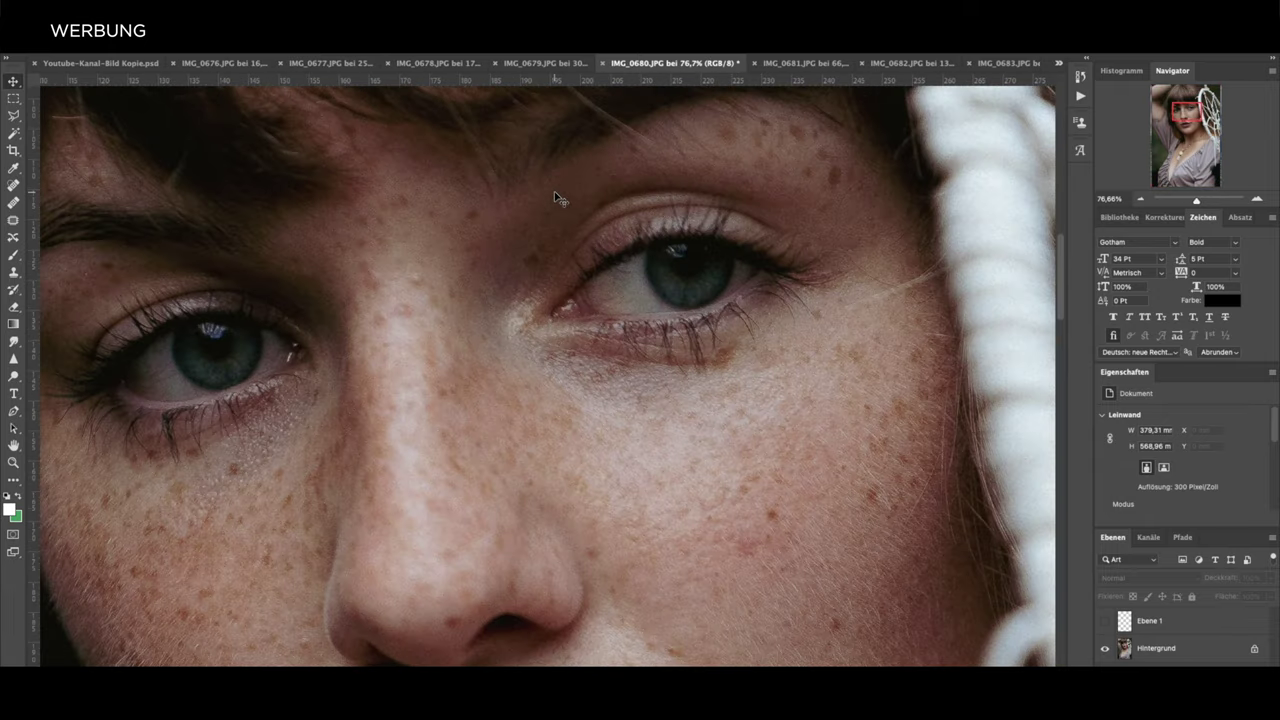
scroll(554, 191, "down", 1)
scroll(437, 300, "down", 4)
scroll(440, 305, "up", 3)
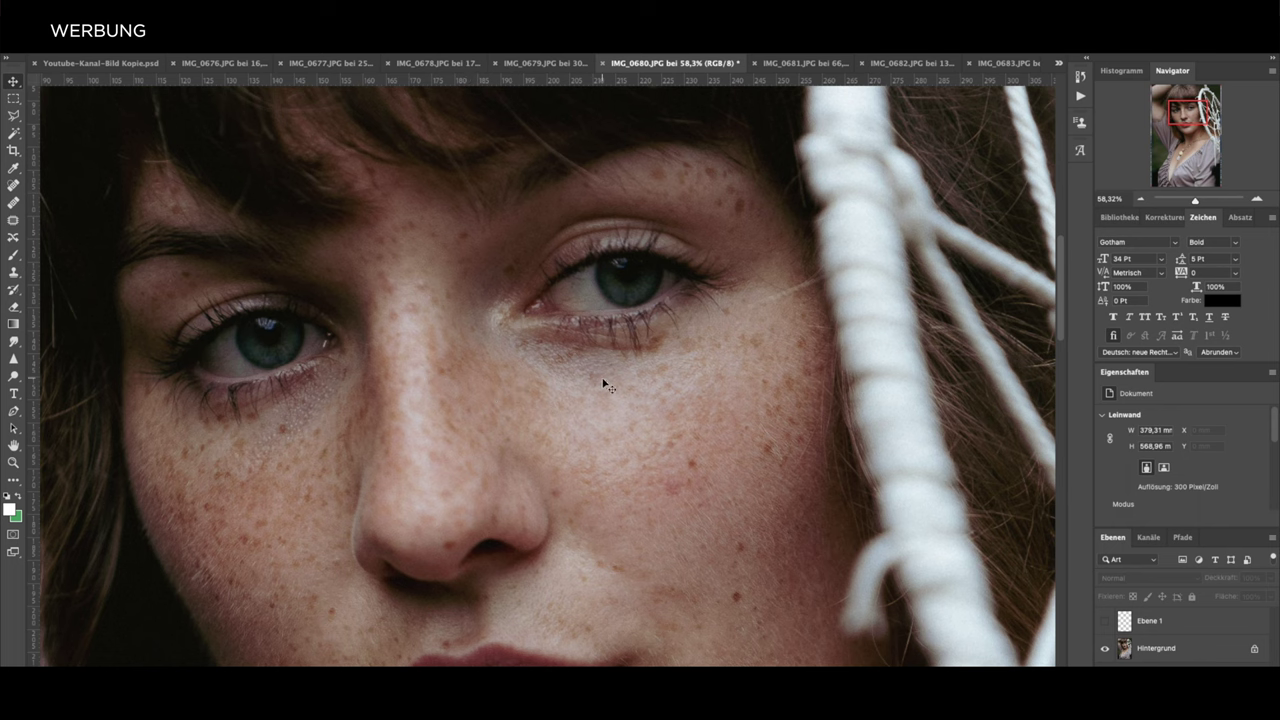
scroll(603, 383, "down", 5)
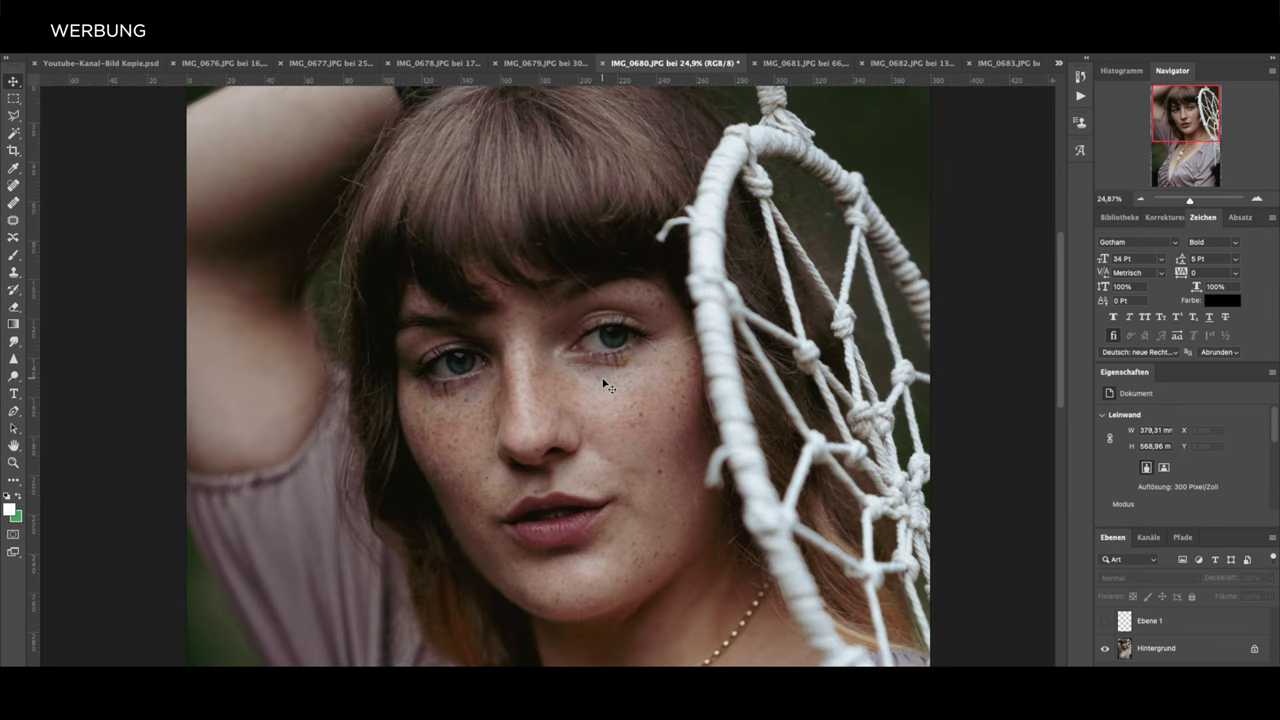
scroll(603, 383, "down", 1)
scroll(603, 383, "up", 1)
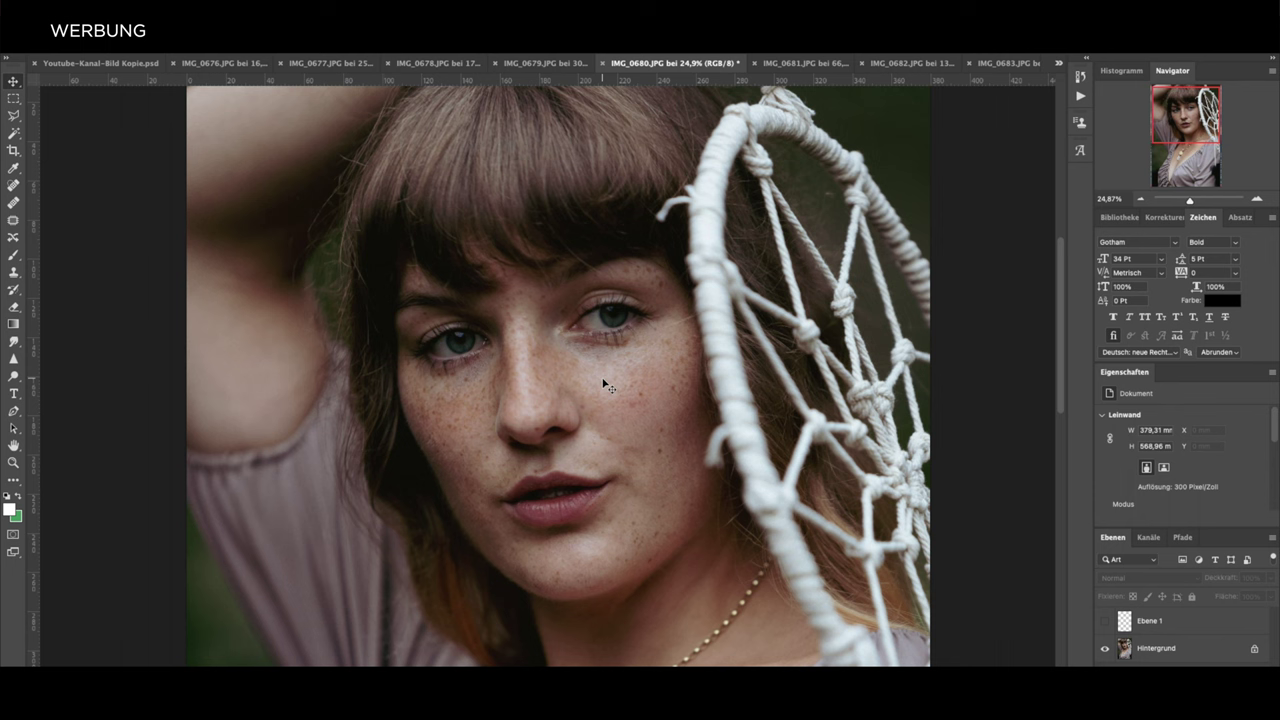
scroll(603, 383, "up", 5)
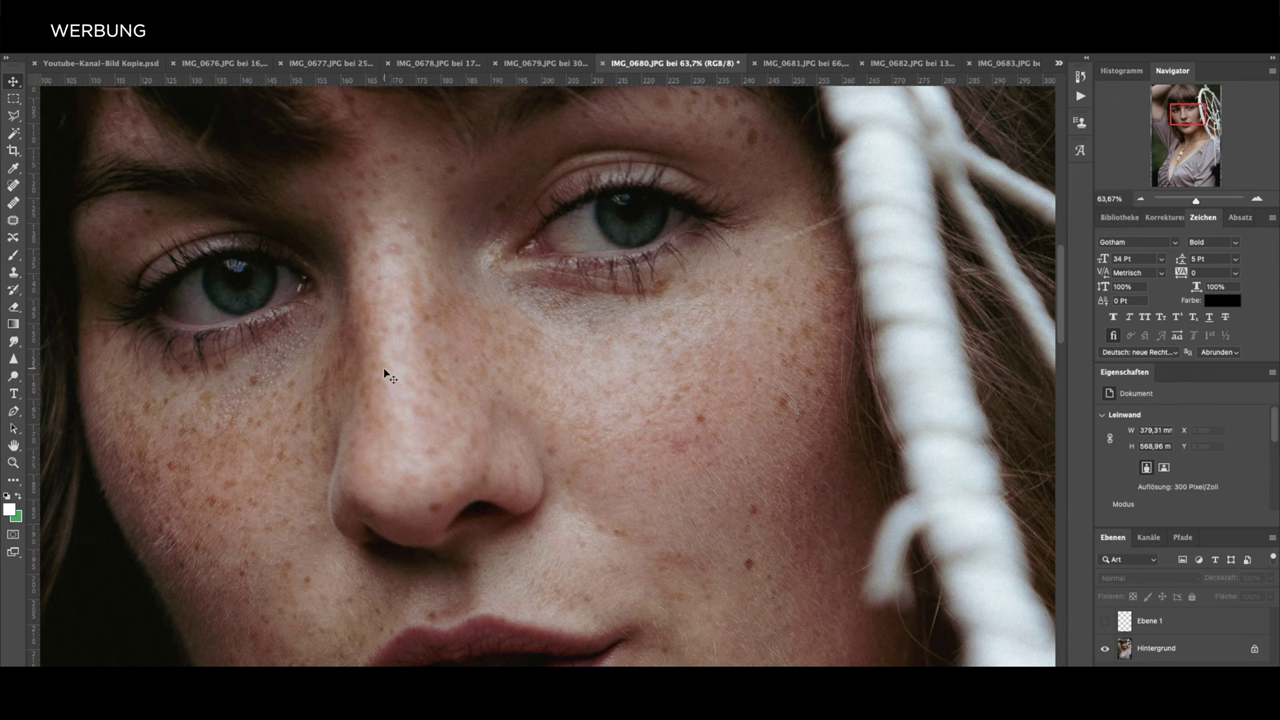
scroll(345, 369, "down", 2)
scroll(345, 369, "down", 4)
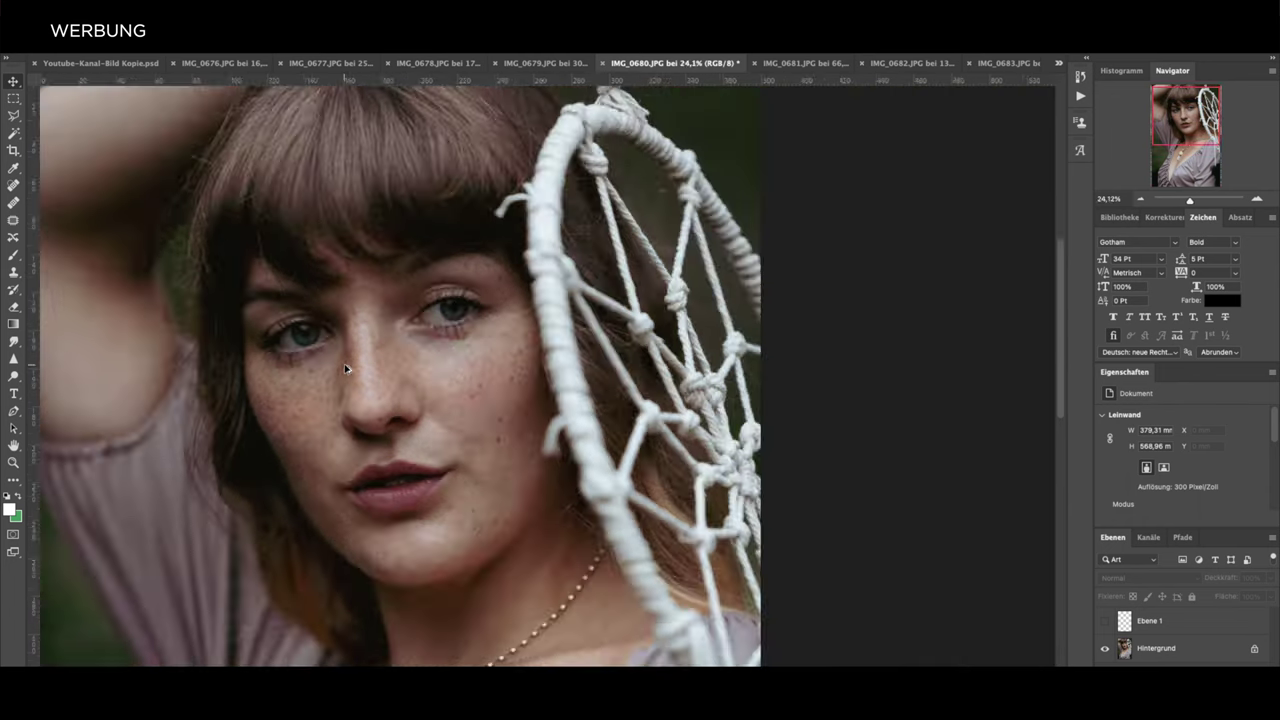
scroll(344, 369, "up", 2)
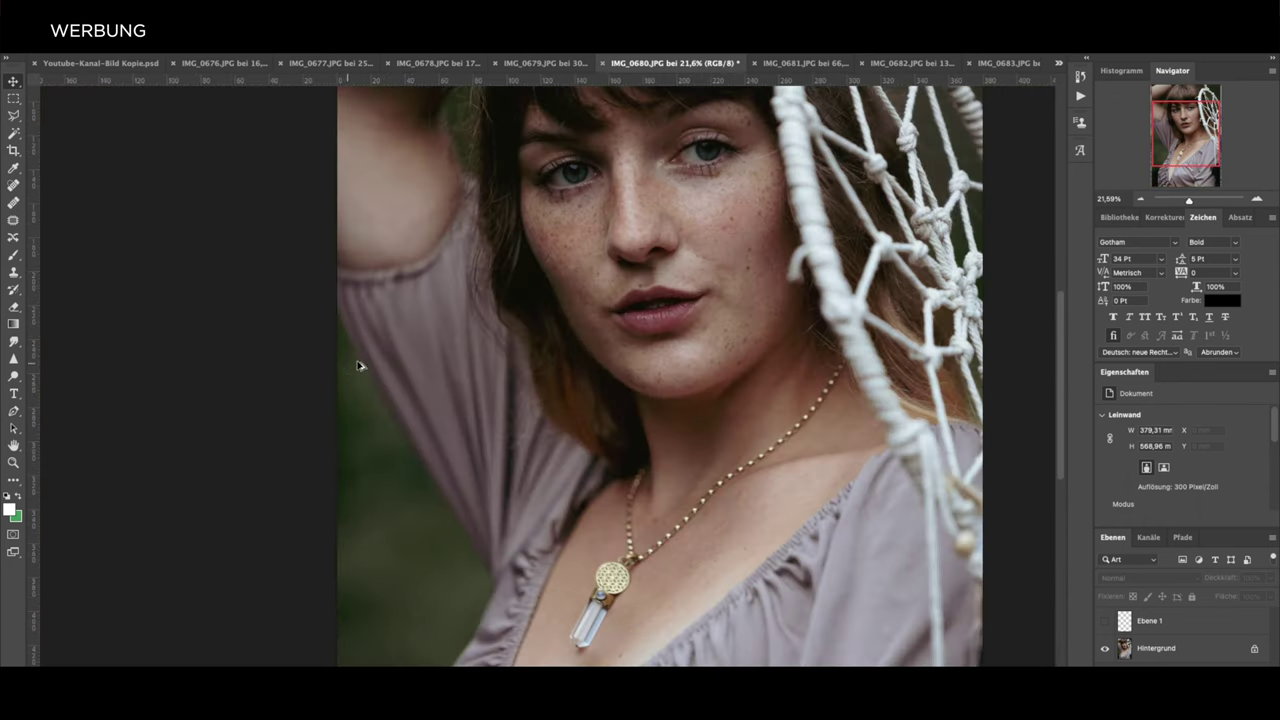
scroll(524, 394, "up", 2)
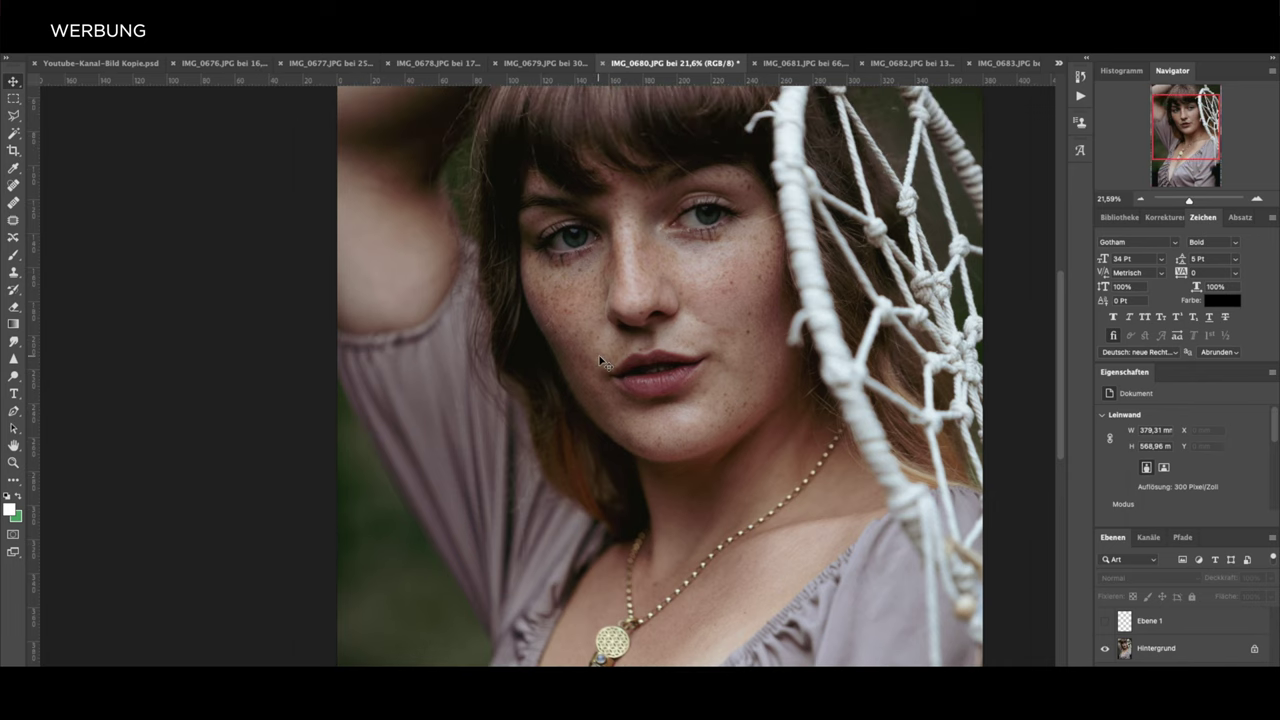
scroll(578, 235, "up", 6)
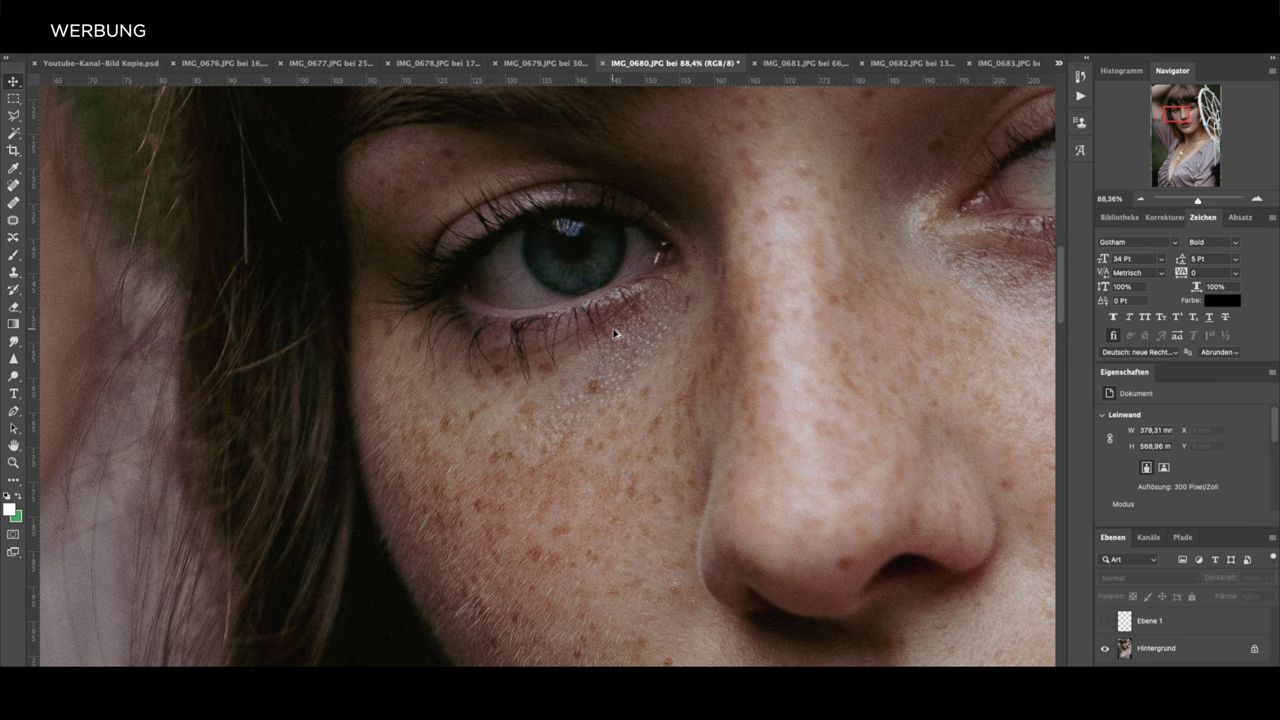
scroll(614, 333, "down", 2)
scroll(614, 333, "up", 2)
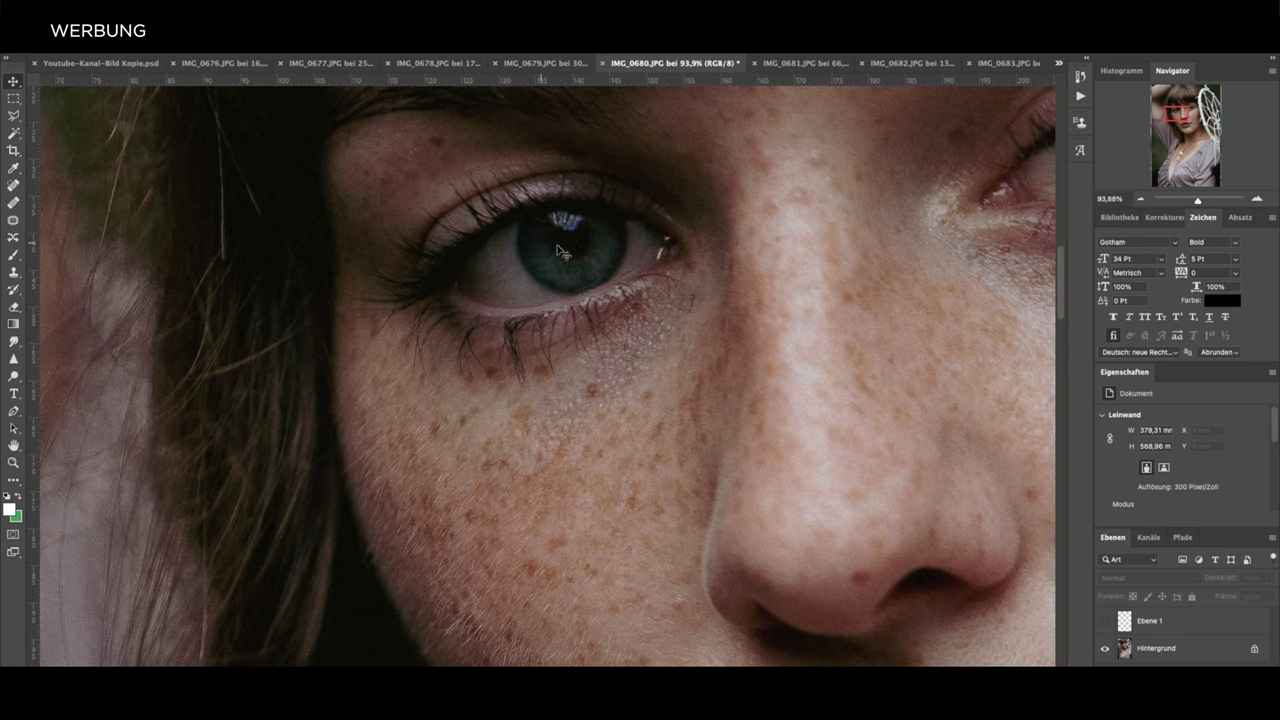
scroll(561, 259, "down", 5)
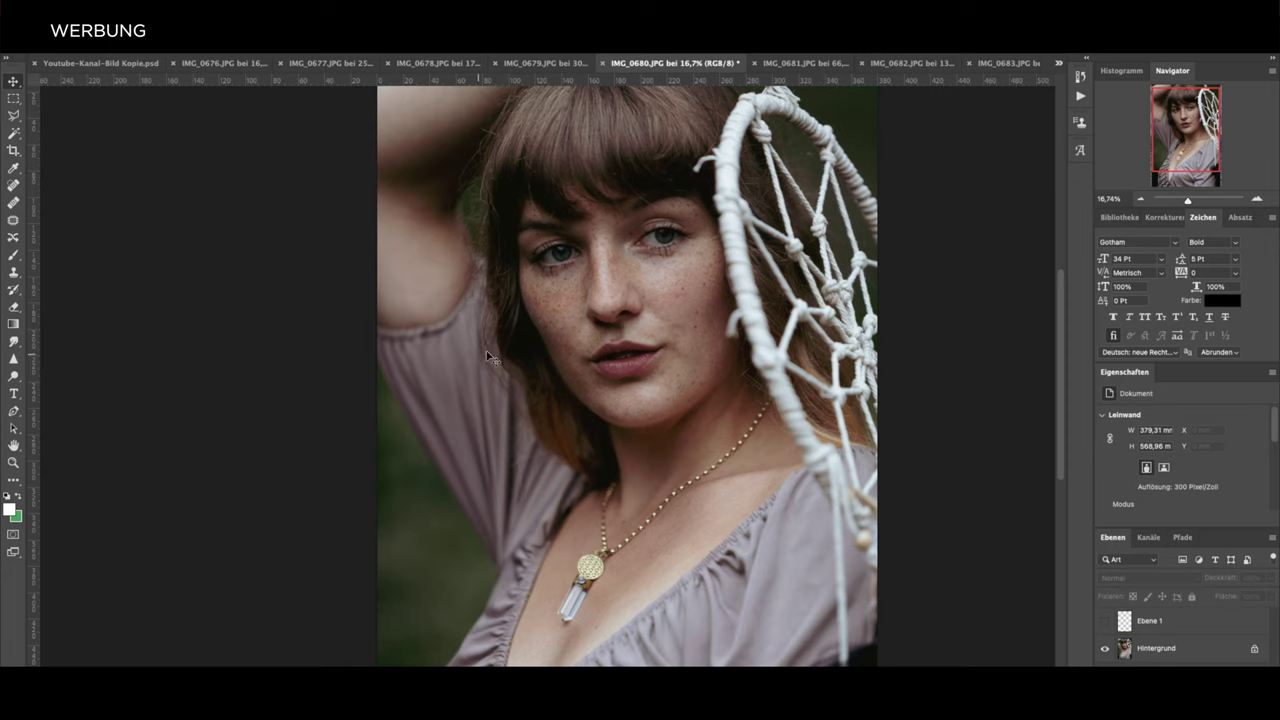
Check the composition of the portrait IMG_0680.JPG against its temporarily shown grid layer Ebene 1, then hide the grid
scroll(478, 347, "up", 1)
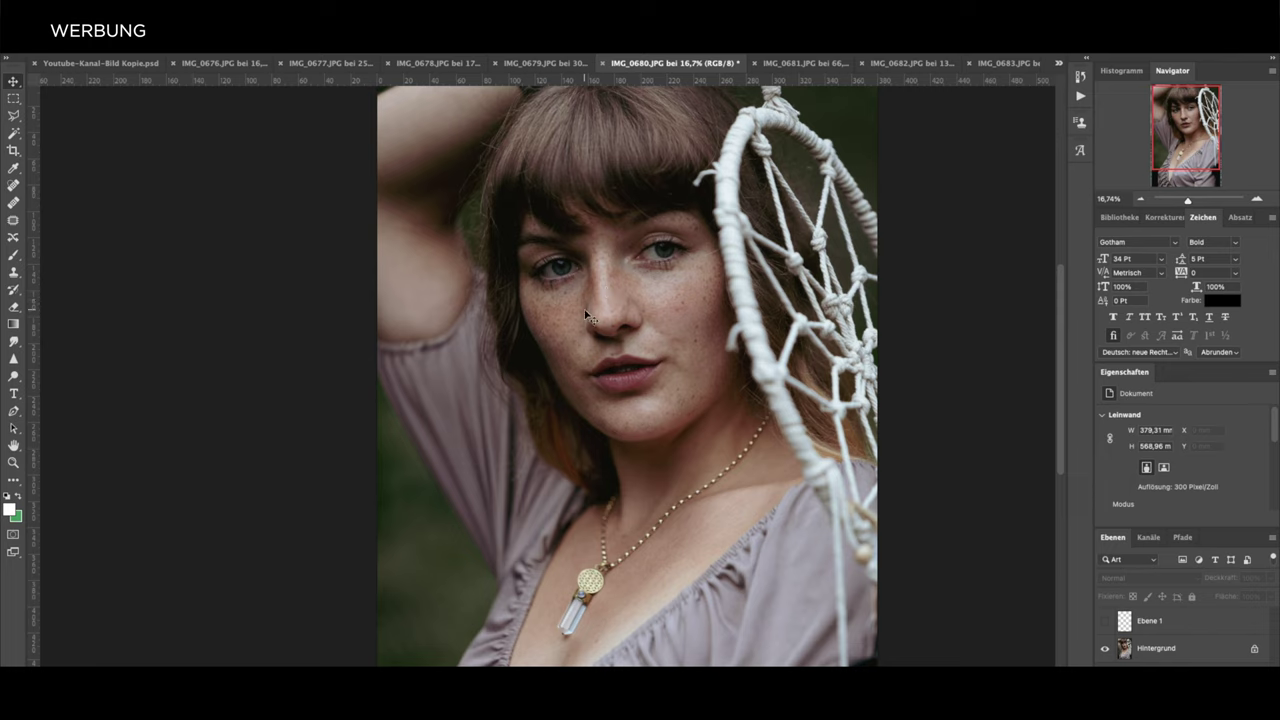
left_click(1105, 622)
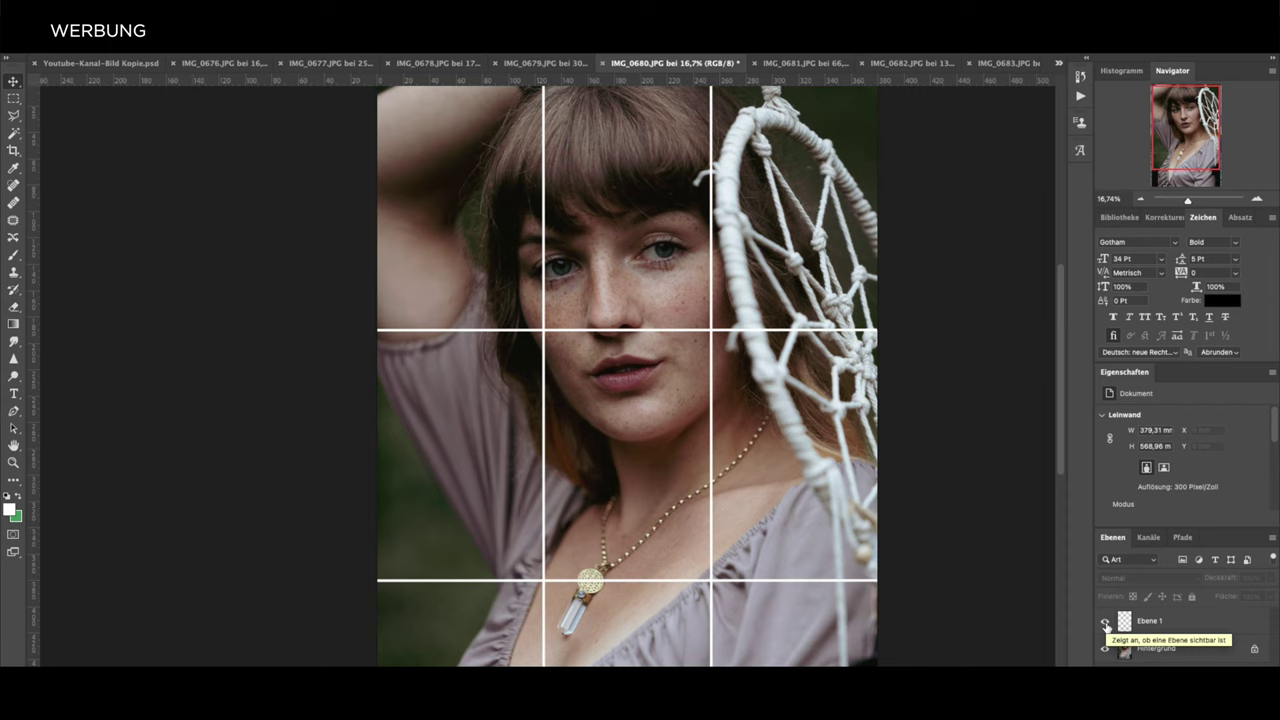
scroll(800, 565, "down", 2)
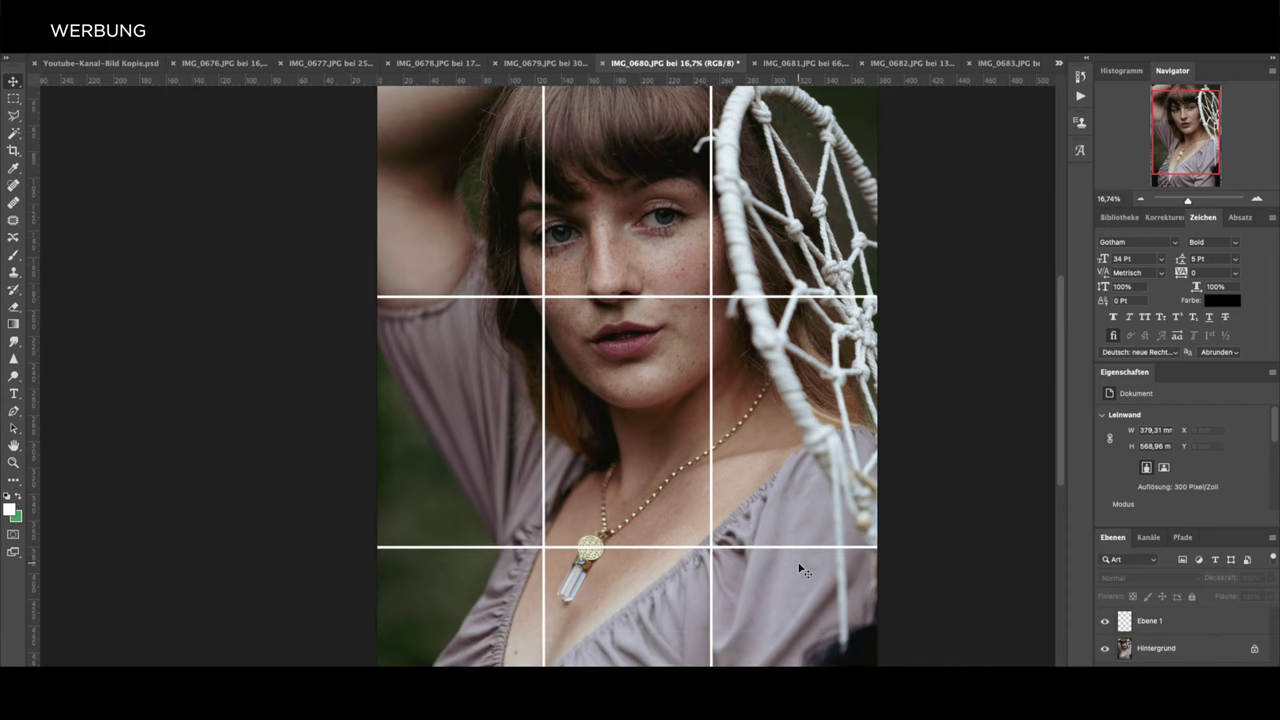
scroll(800, 570, "down", 1)
scroll(802, 570, "down", 1)
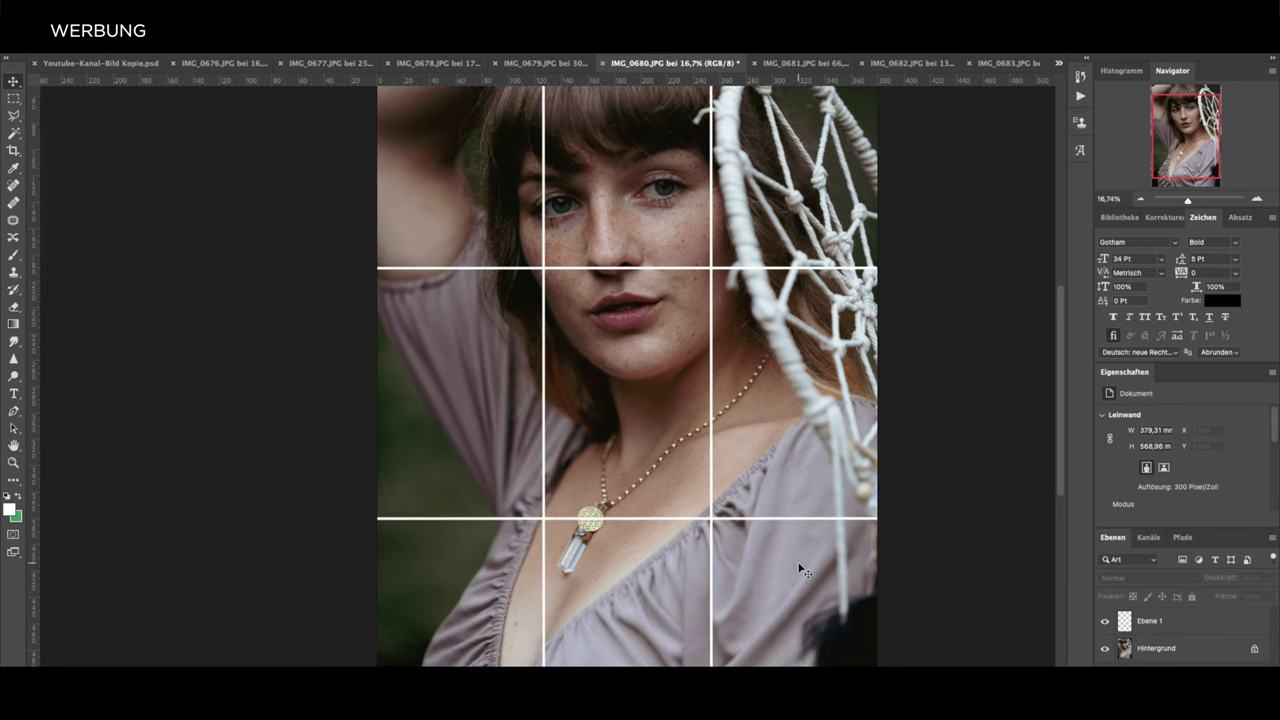
scroll(802, 570, "up", 2)
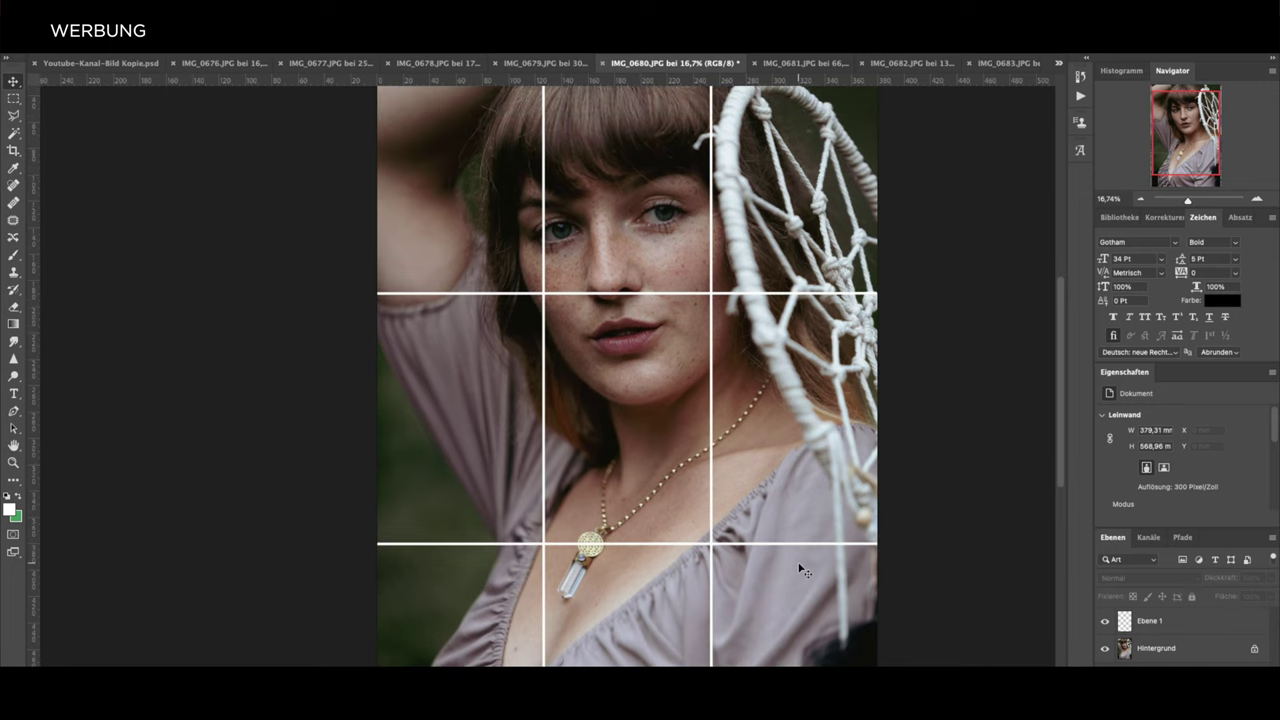
scroll(800, 570, "up", 3)
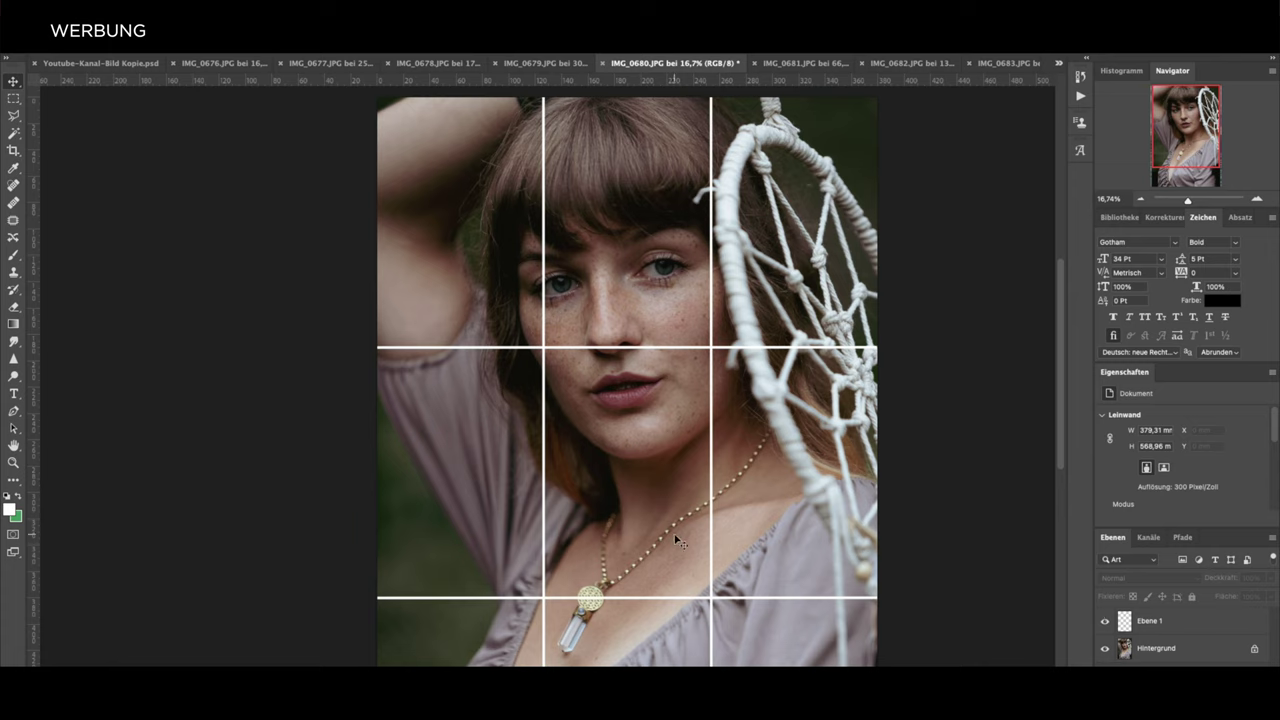
left_click(1105, 622)
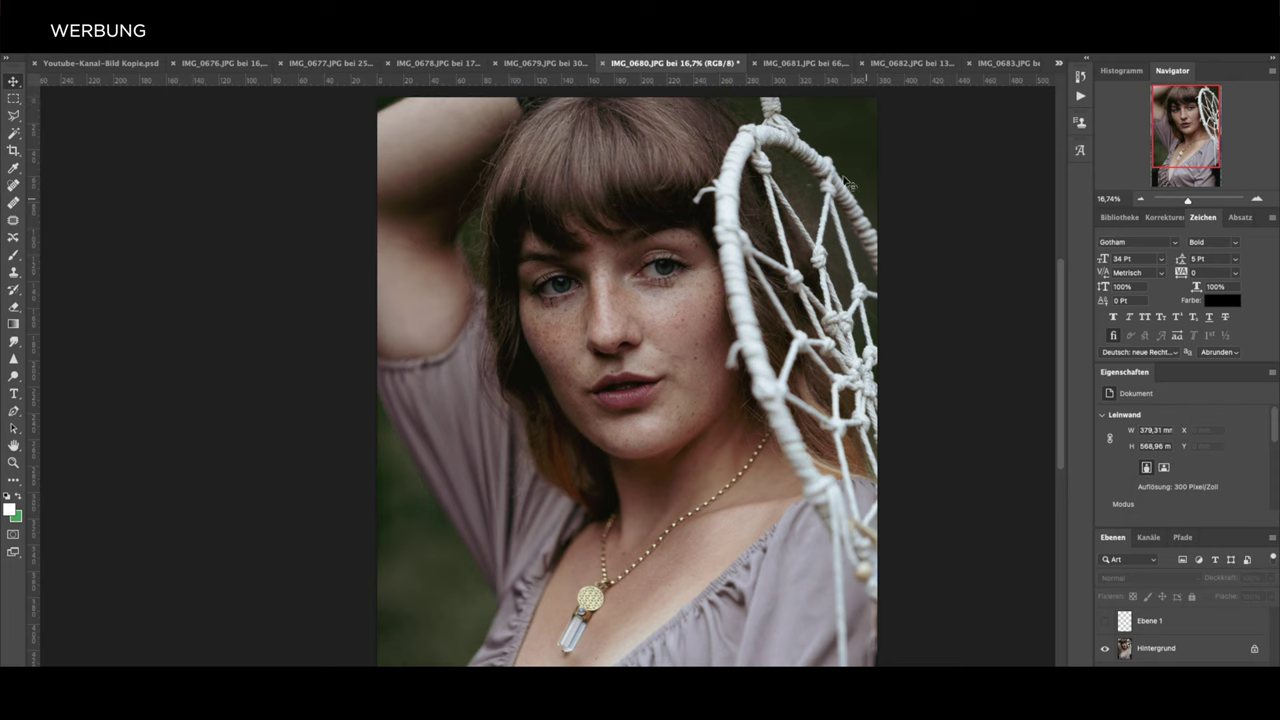
Examine the portrait without the grid, from the face and dreamcatcher down to the photo's lower edge and back
scroll(643, 457, "down", 3)
scroll(643, 457, "down", 5)
scroll(643, 457, "up", 8)
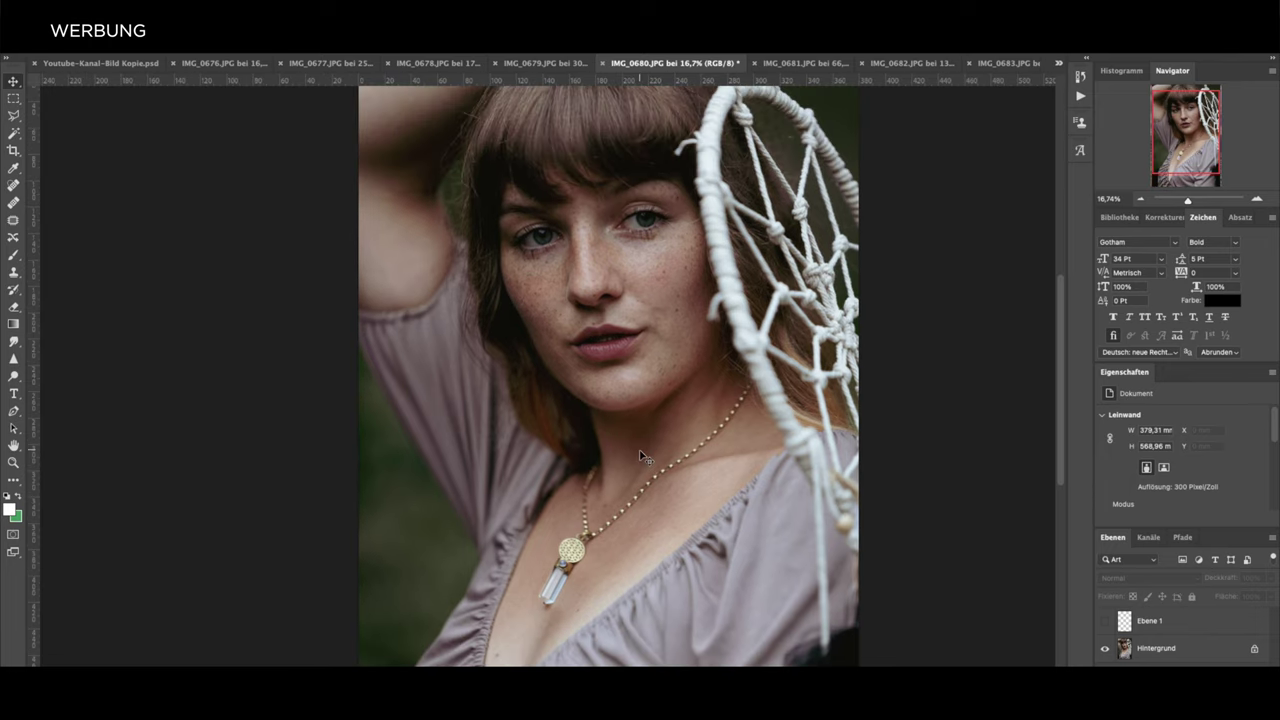
scroll(643, 457, "up", 2)
scroll(643, 457, "down", 5)
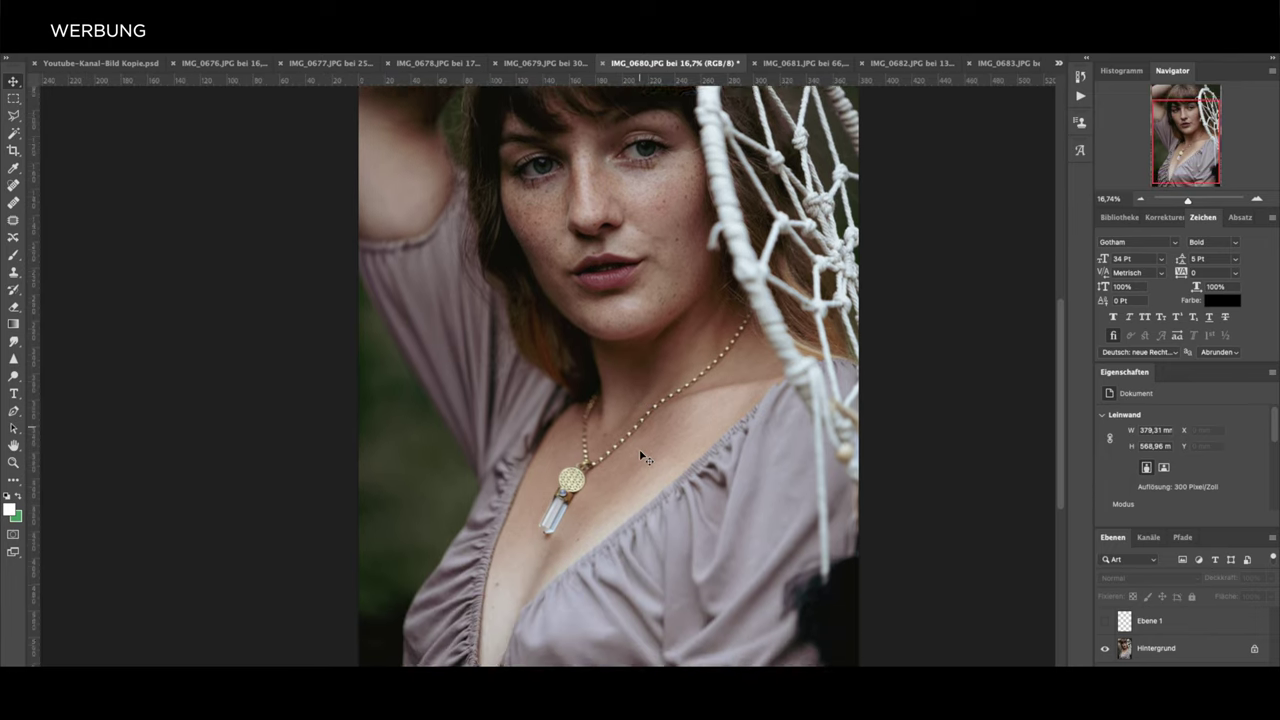
scroll(643, 457, "left", 1)
scroll(643, 457, "down", 6)
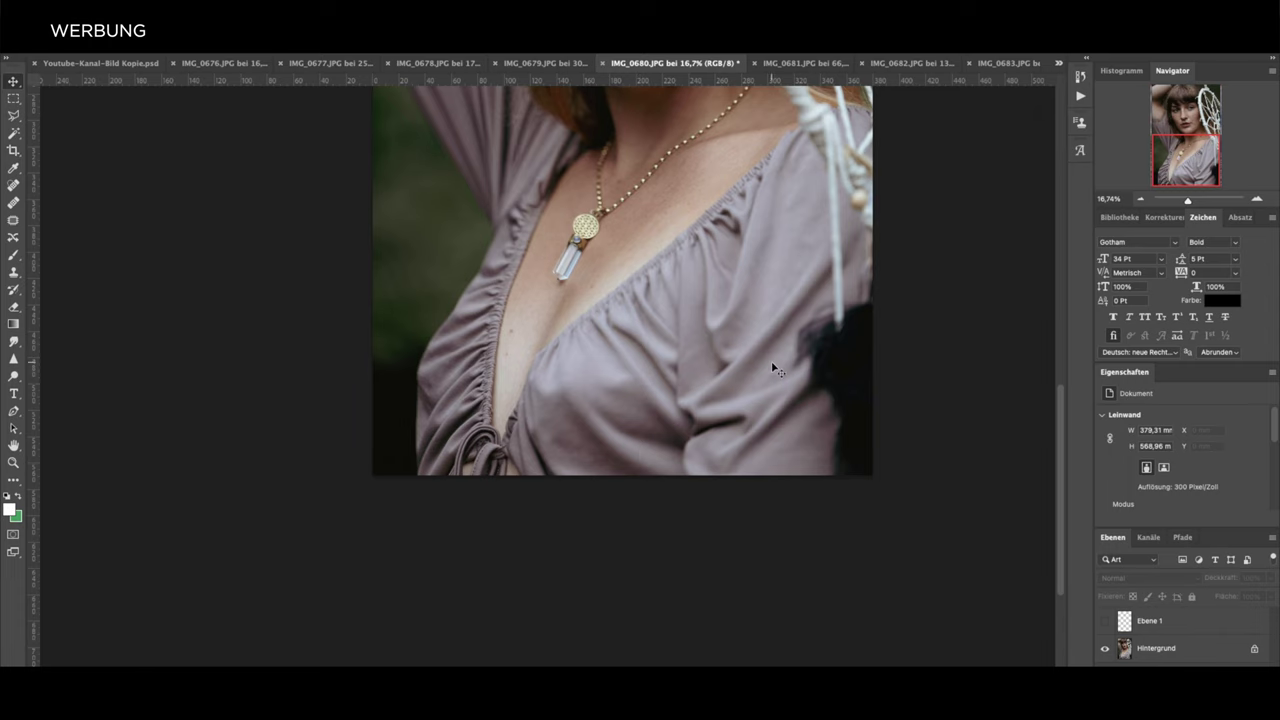
scroll(776, 368, "up", 6)
scroll(776, 368, "up", 1)
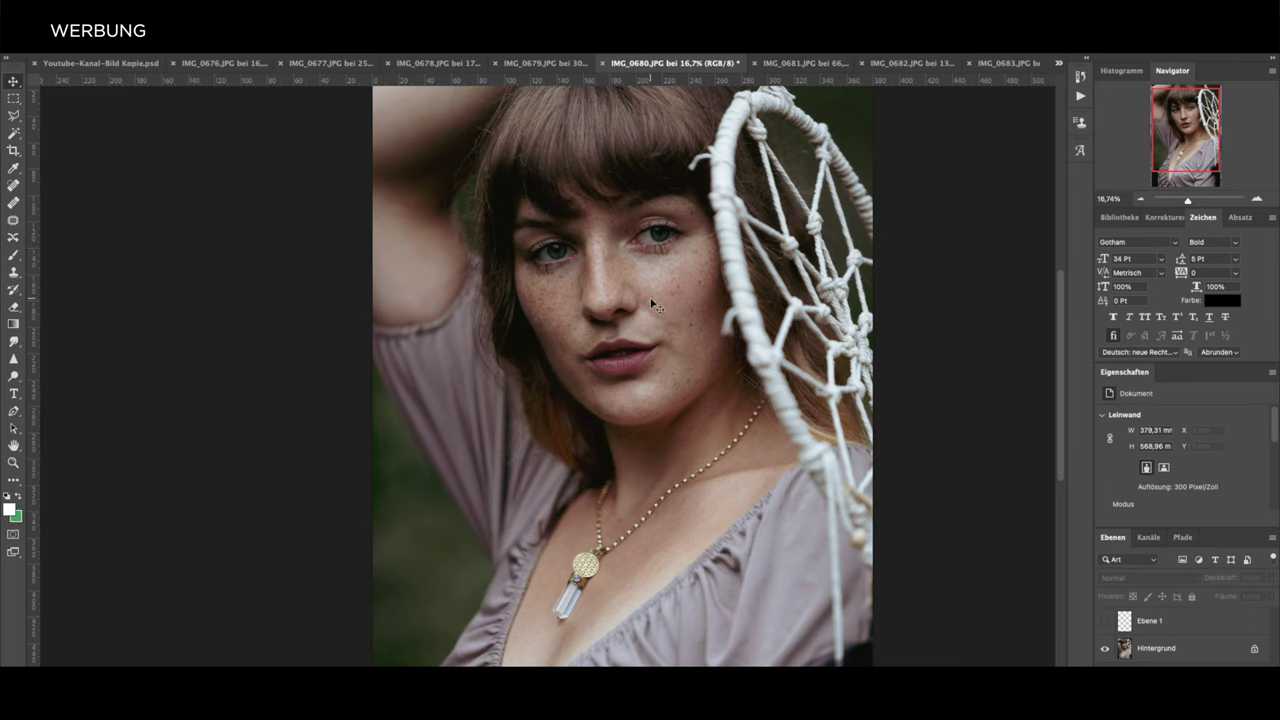
Show the grid layer Ebene 1 over the foggy landscape in IMG_0681.JPG to check the watchtower's placement
left_click(795, 64)
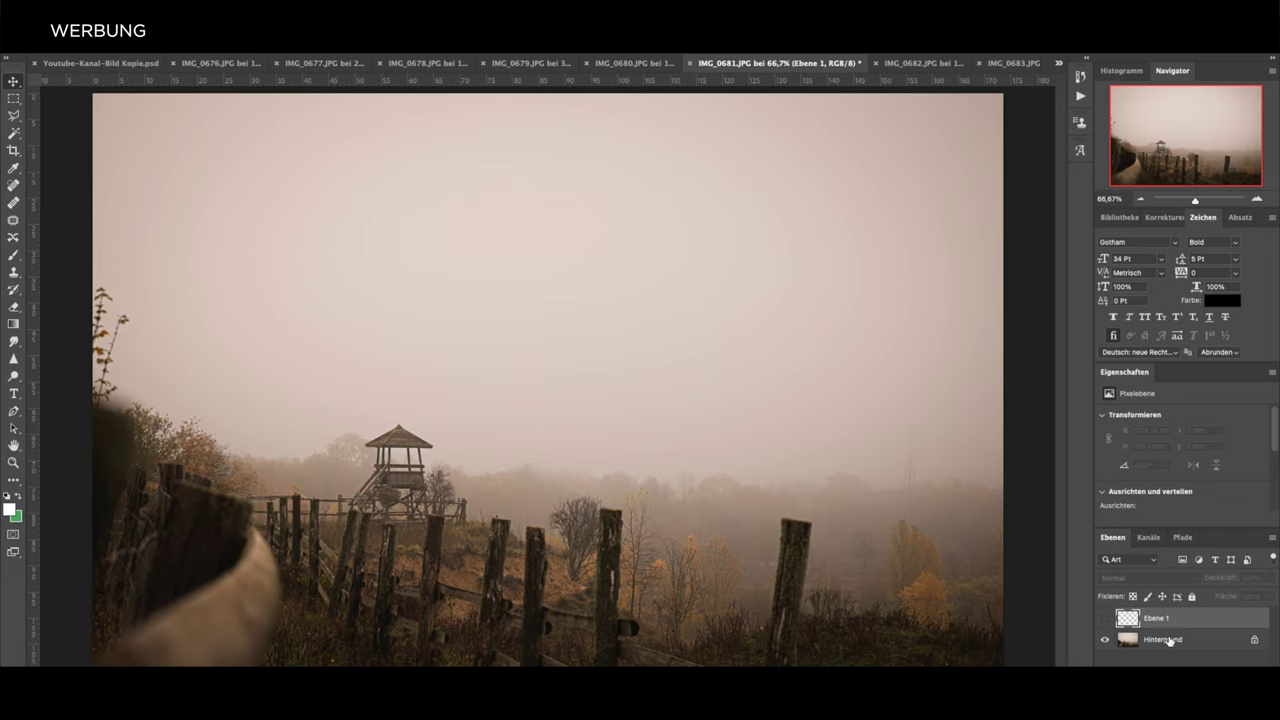
left_click(1105, 619)
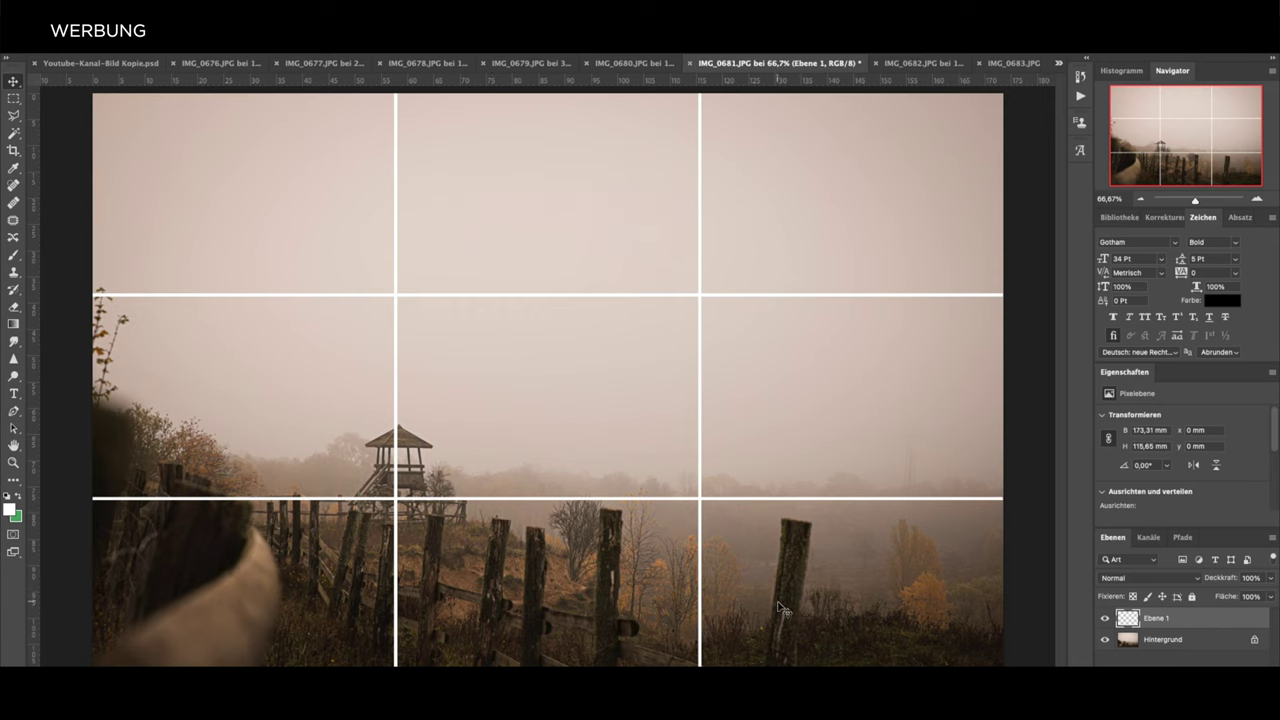
Inspect the illuminated sign in IMG_0682.JPG up close, then show the grid layer Ebene 1 over the full building
left_click(909, 63)
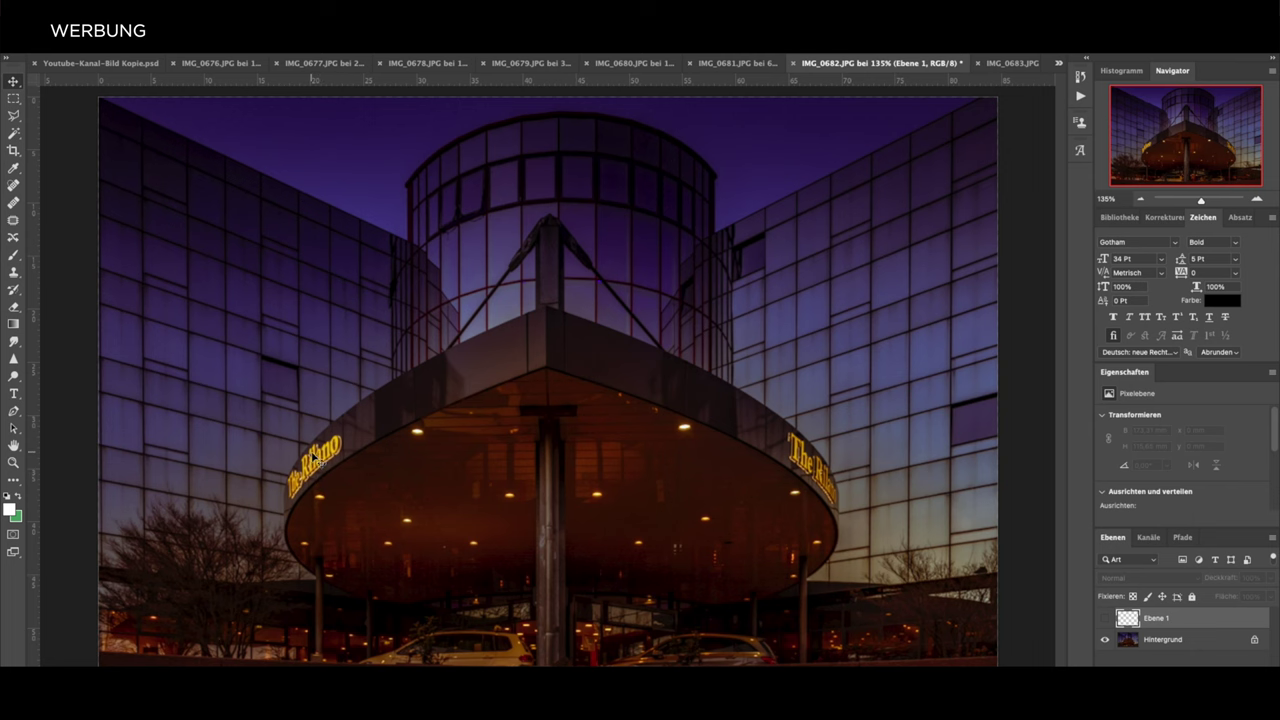
scroll(314, 457, "up", 3)
scroll(314, 457, "up", 4)
scroll(314, 457, "down", 3)
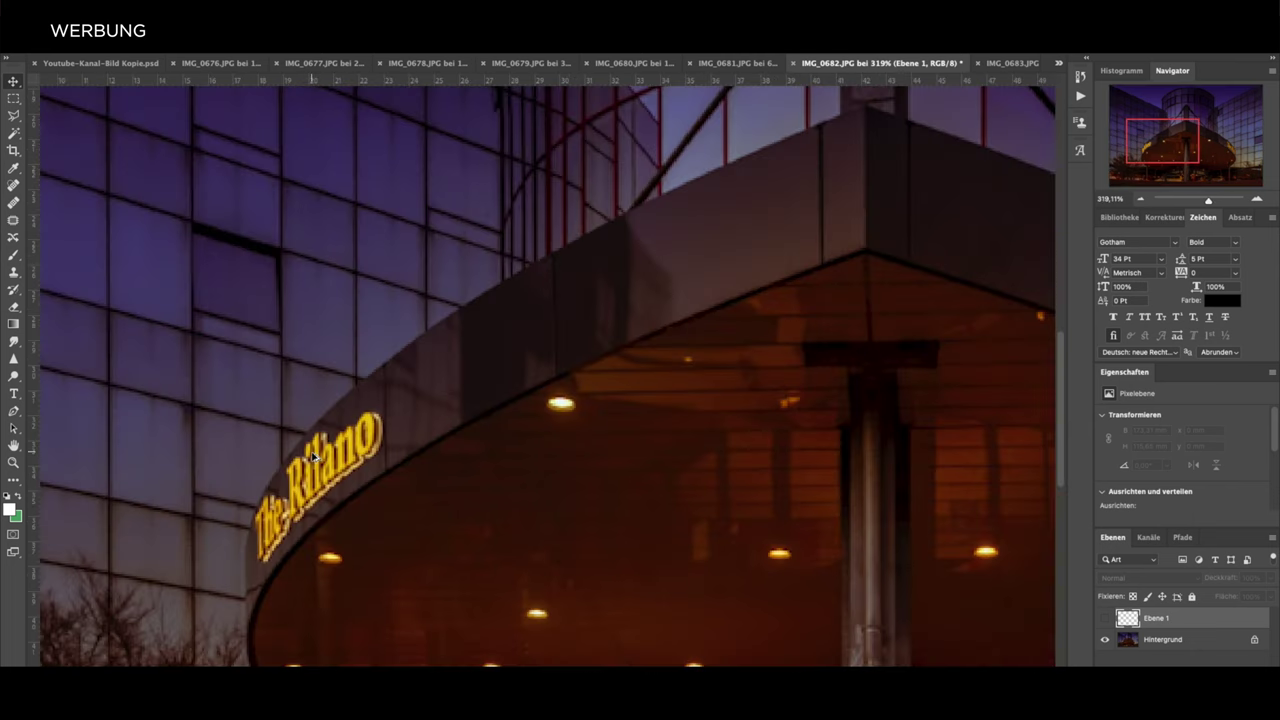
scroll(314, 457, "down", 5)
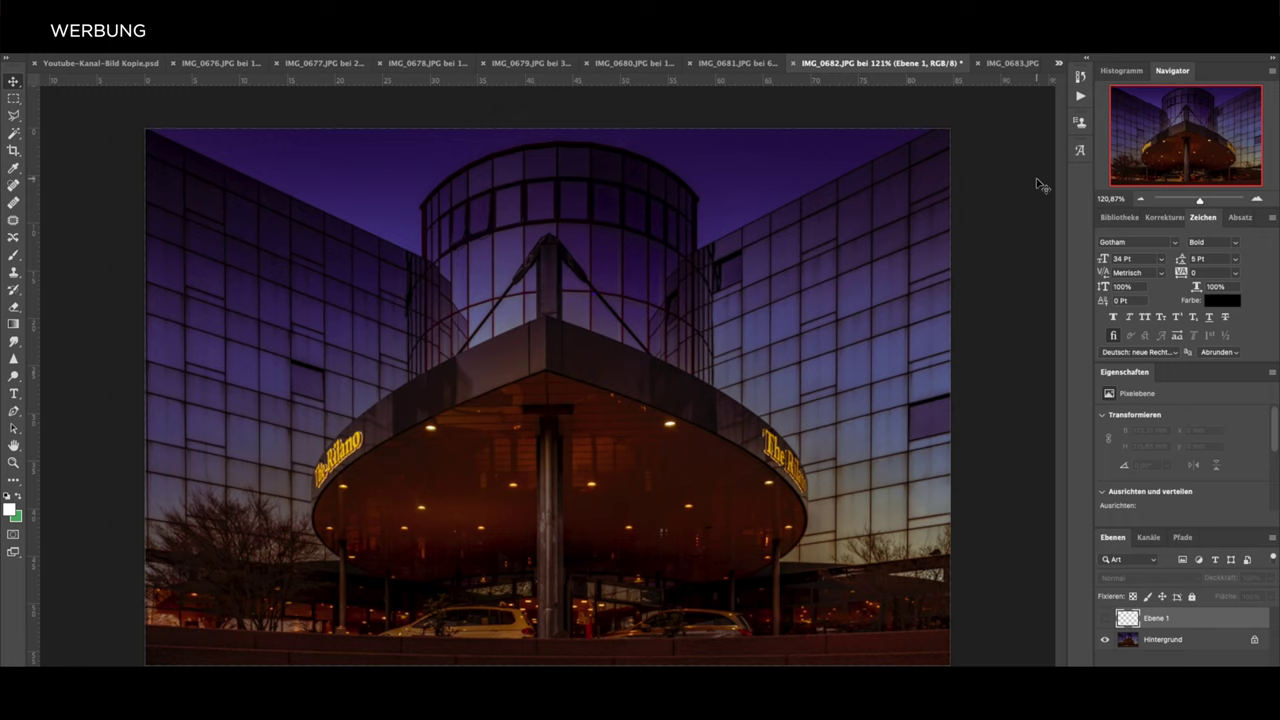
left_click(1104, 620)
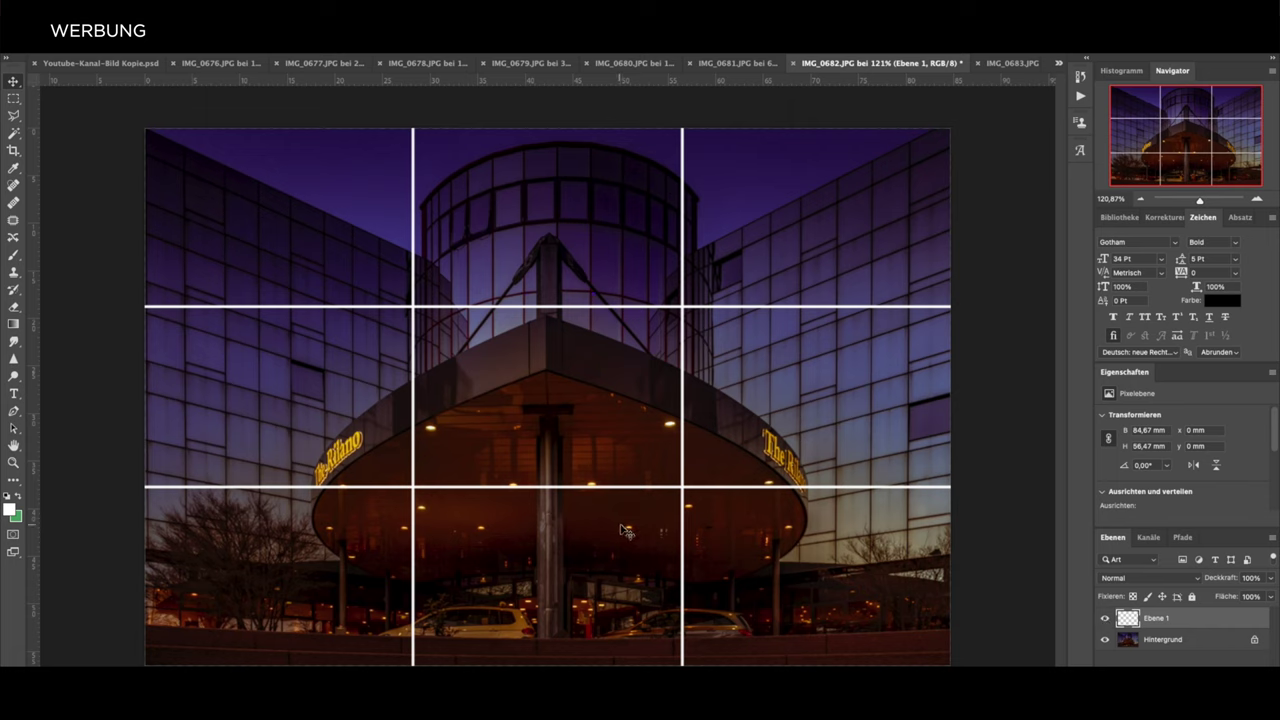
Try to shift the locked Hintergrund layer sideways beneath the grid in the building photo
left_click(1138, 642)
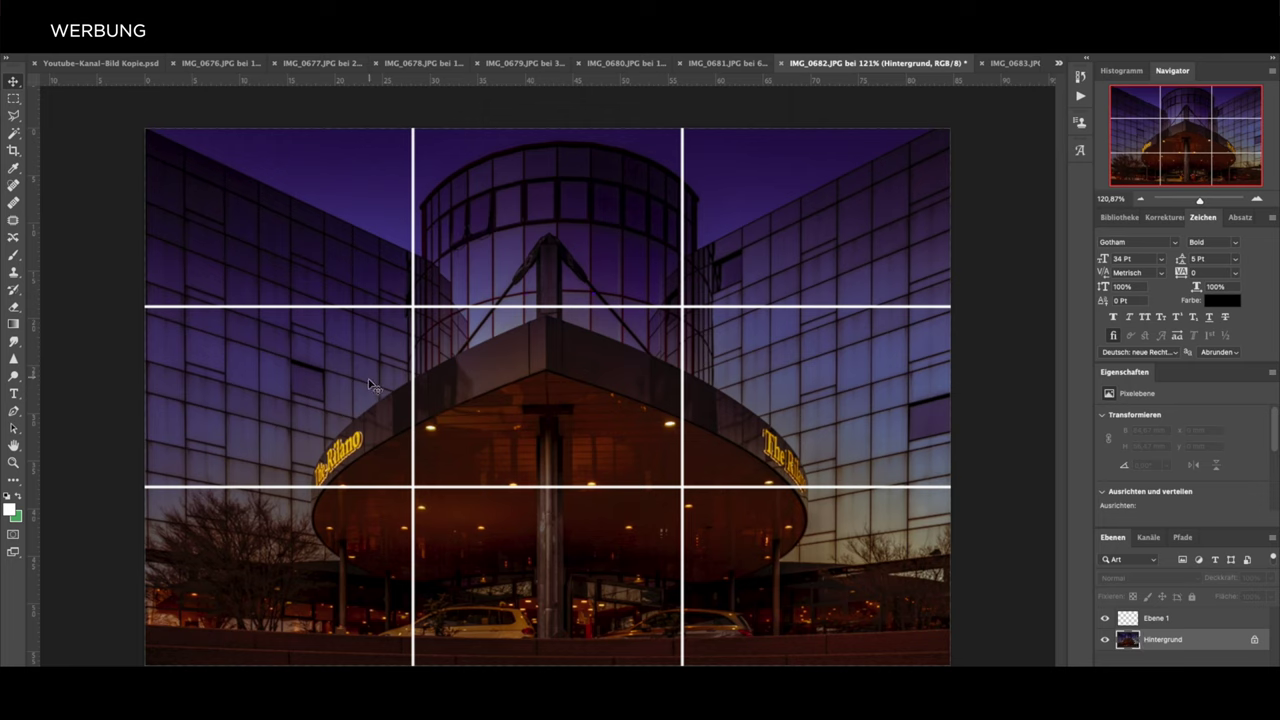
key("alt+bracketright")
left_click_drag(360, 384, 326, 377)
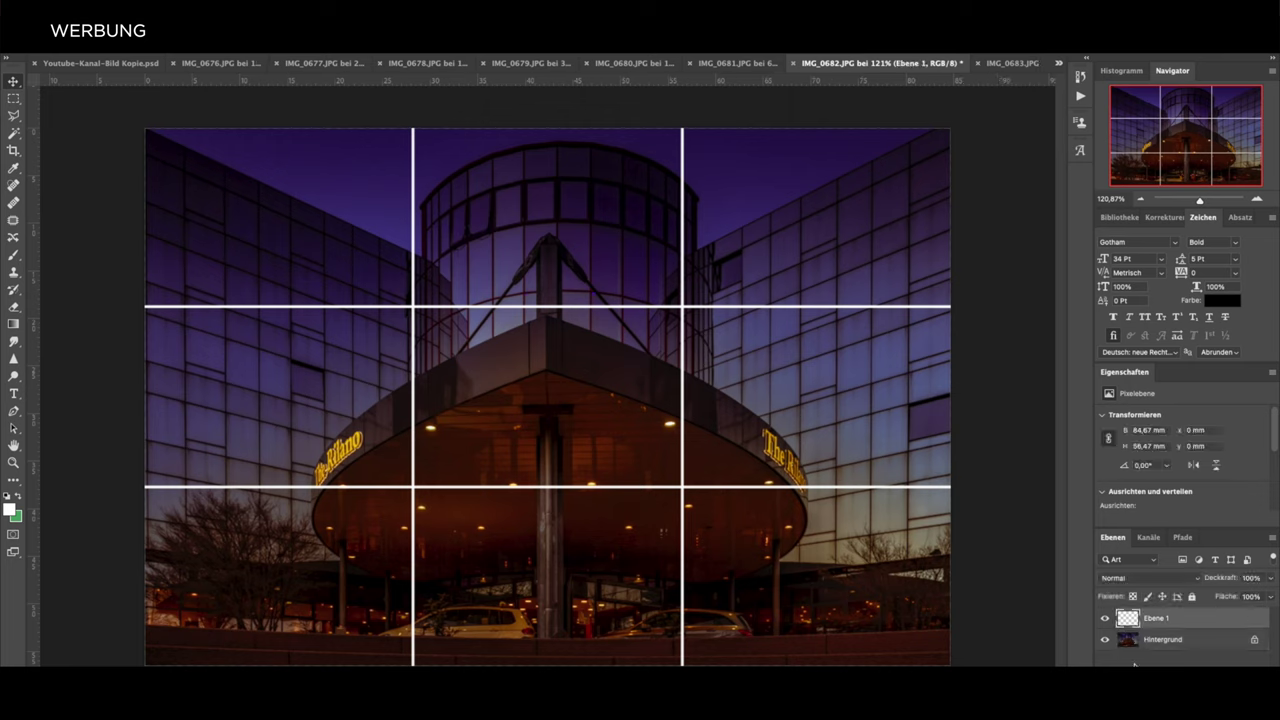
left_click(1147, 642)
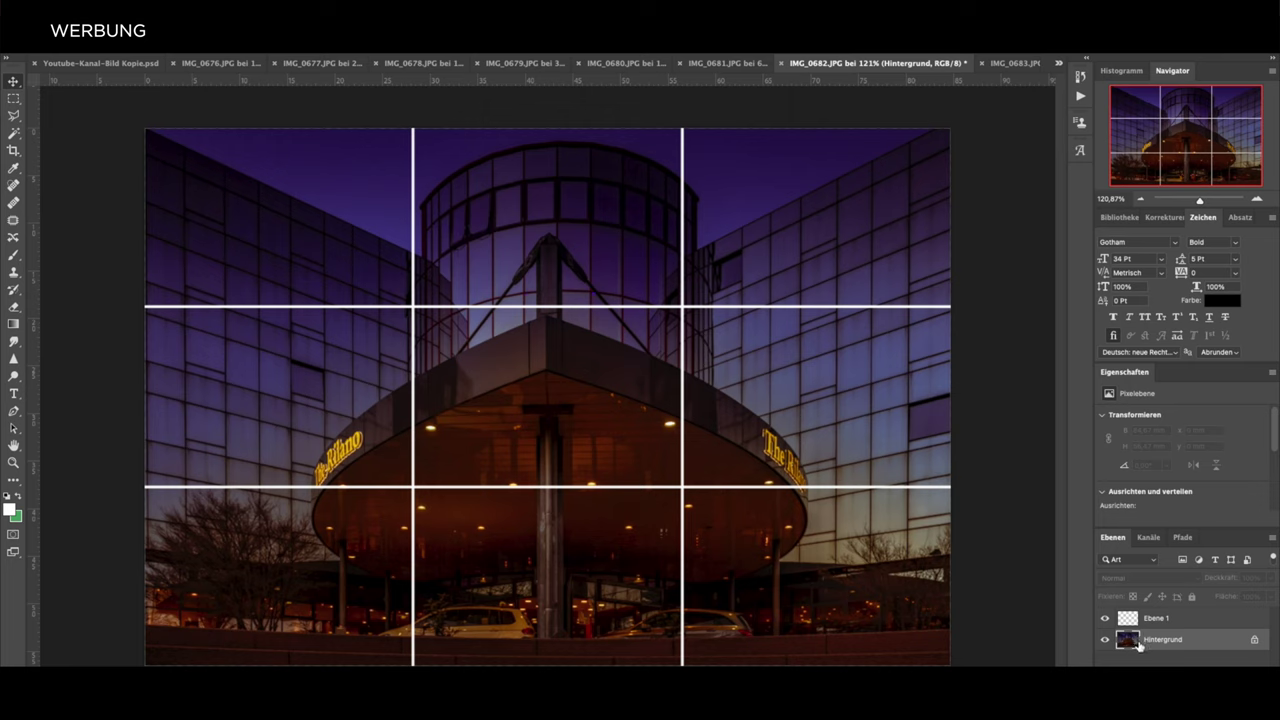
left_click_drag(760, 522, 686, 534)
key("alt+bracketright")
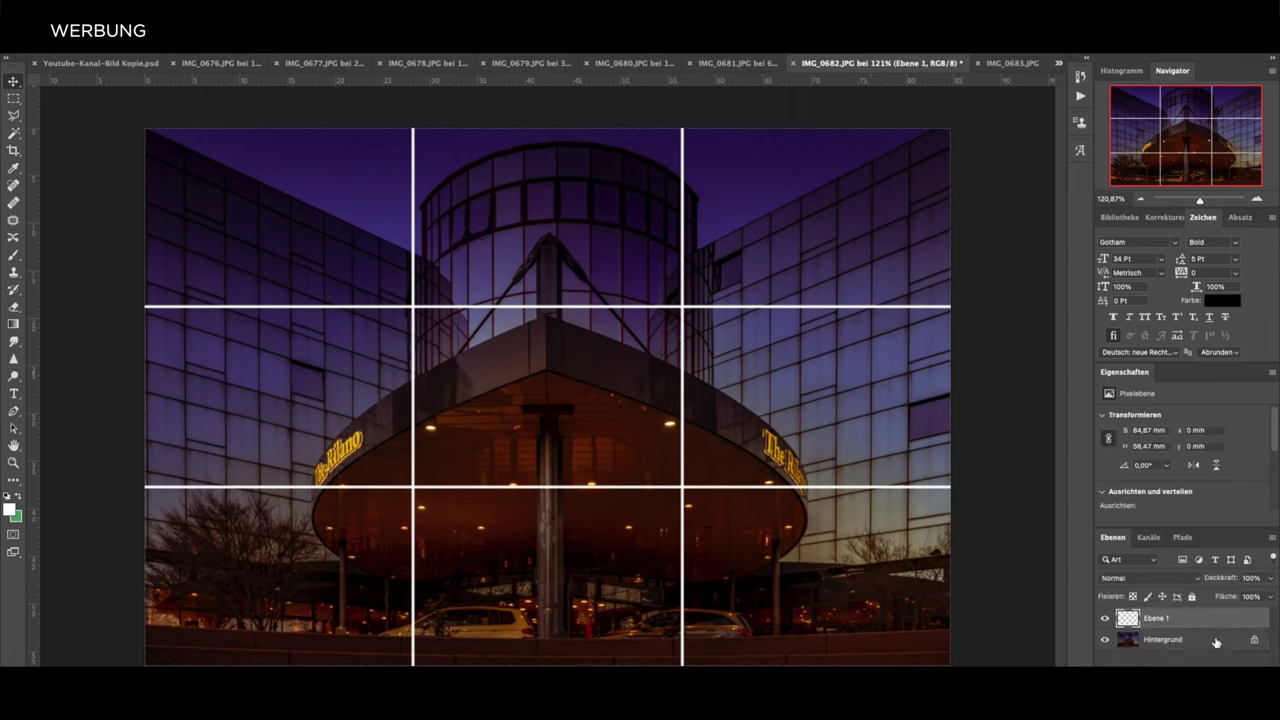
Unlock the Hintergrund layer of the building photo with the grid hidden, then show the grid layer again
left_click(1106, 619)
left_click(1117, 645)
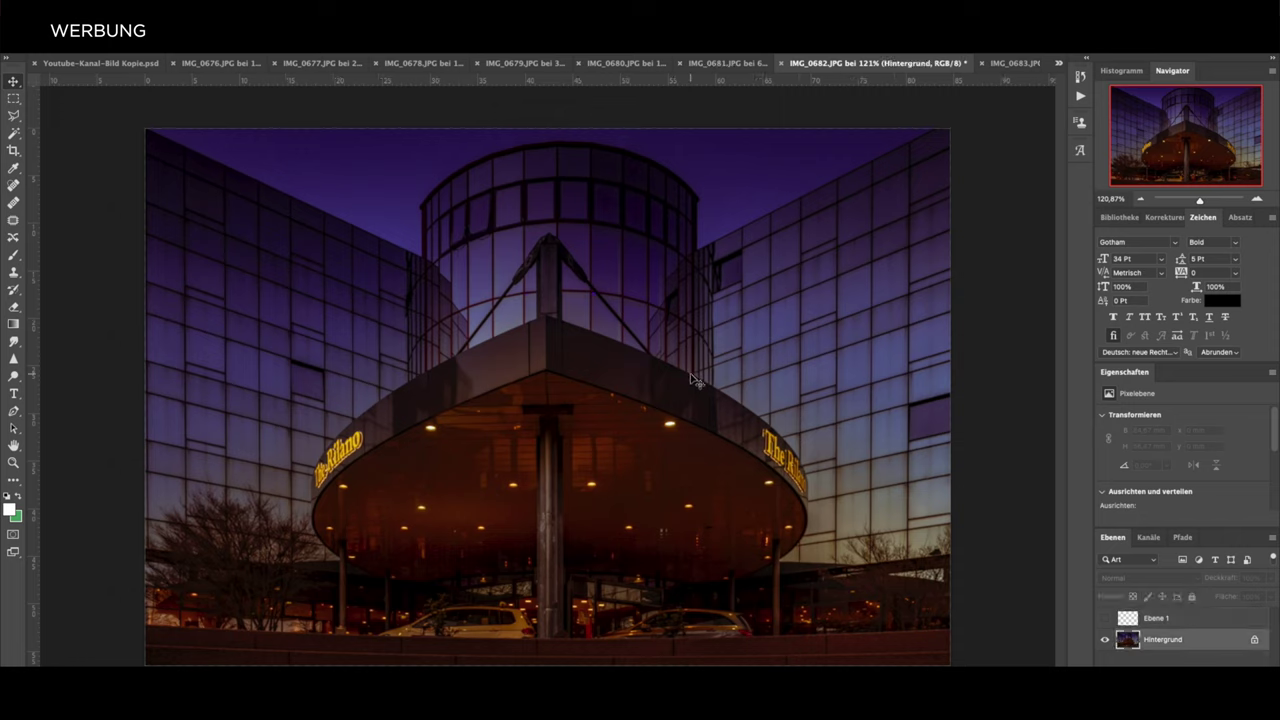
left_click(1253, 641)
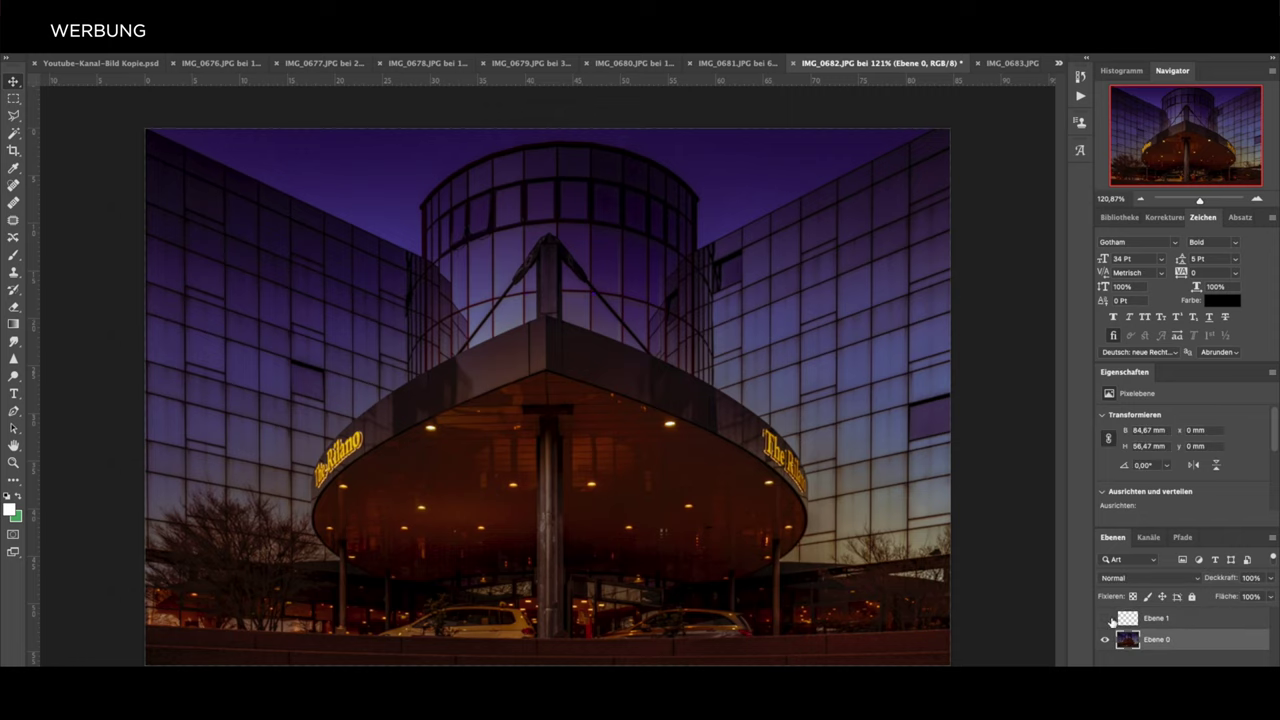
left_click(1106, 619)
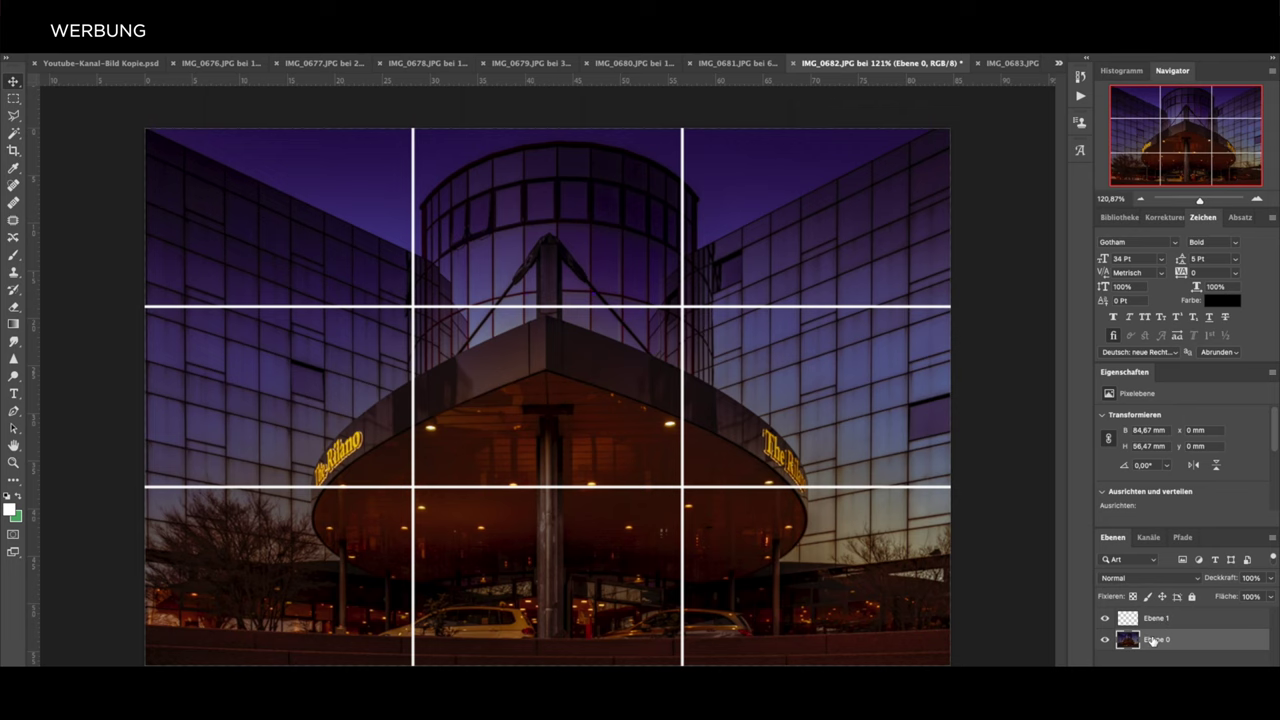
Enlarge the building photo layer to 86.87 × 57.91 mm and shift it left to X −2.2 mm so it fills the canvas
key("ctrl+t")
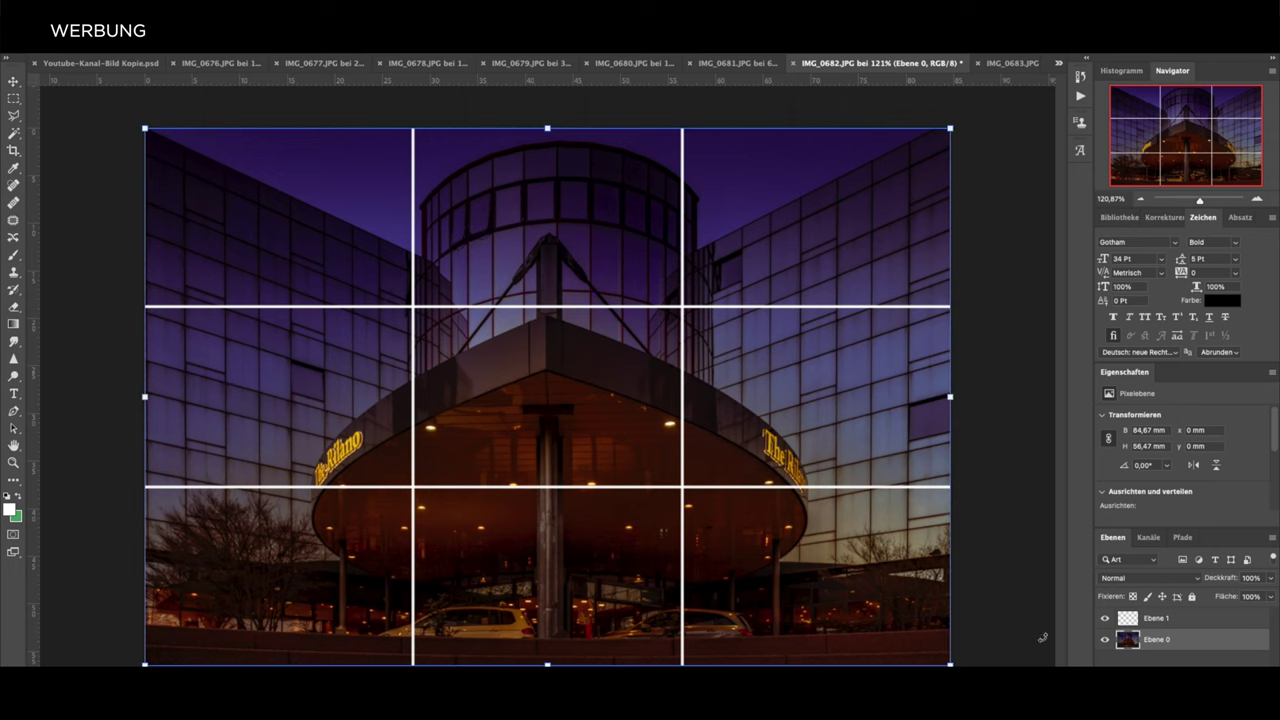
left_click_drag(857, 565, 844, 558)
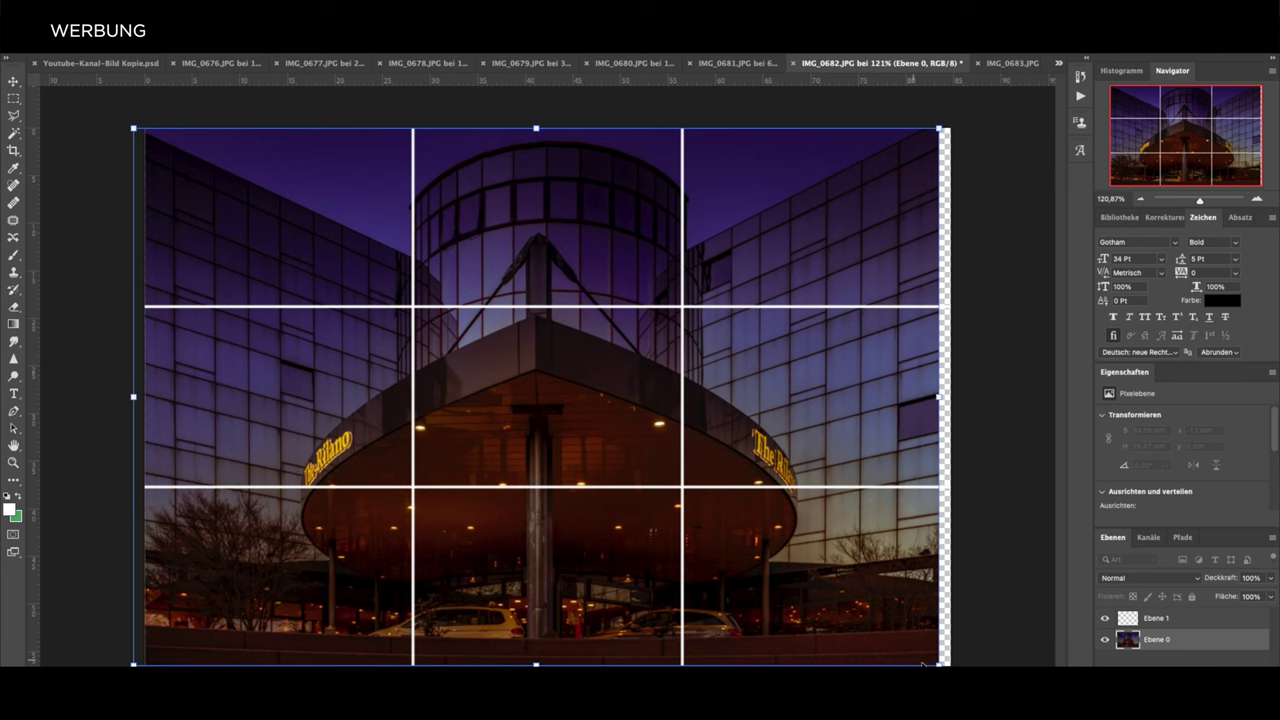
left_click_drag(943, 663, 961, 661)
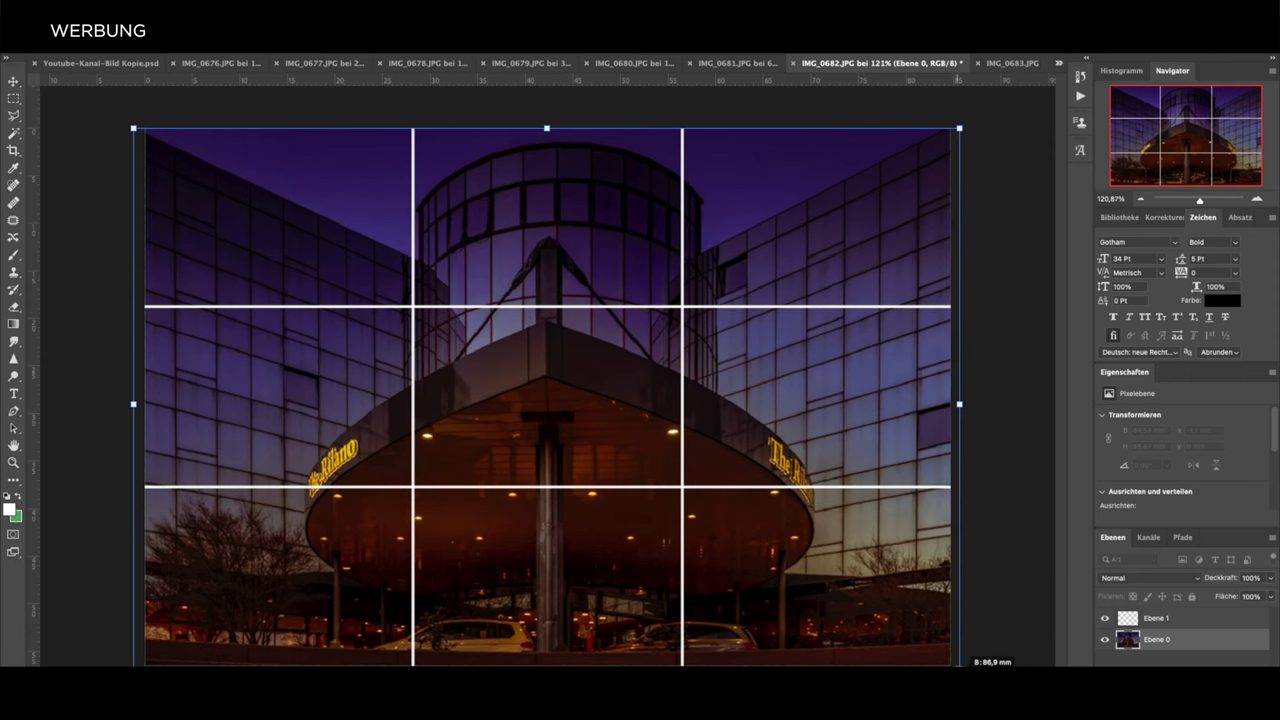
left_click_drag(884, 586, 874, 582)
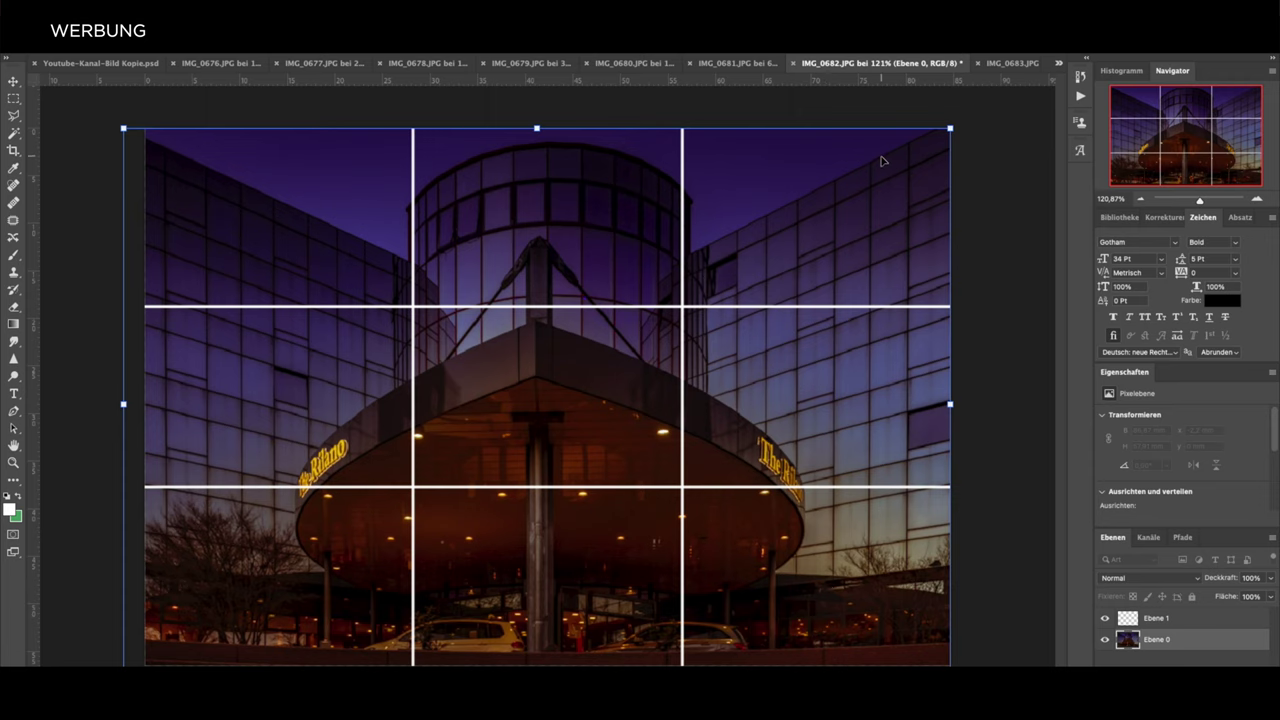
key("Return")
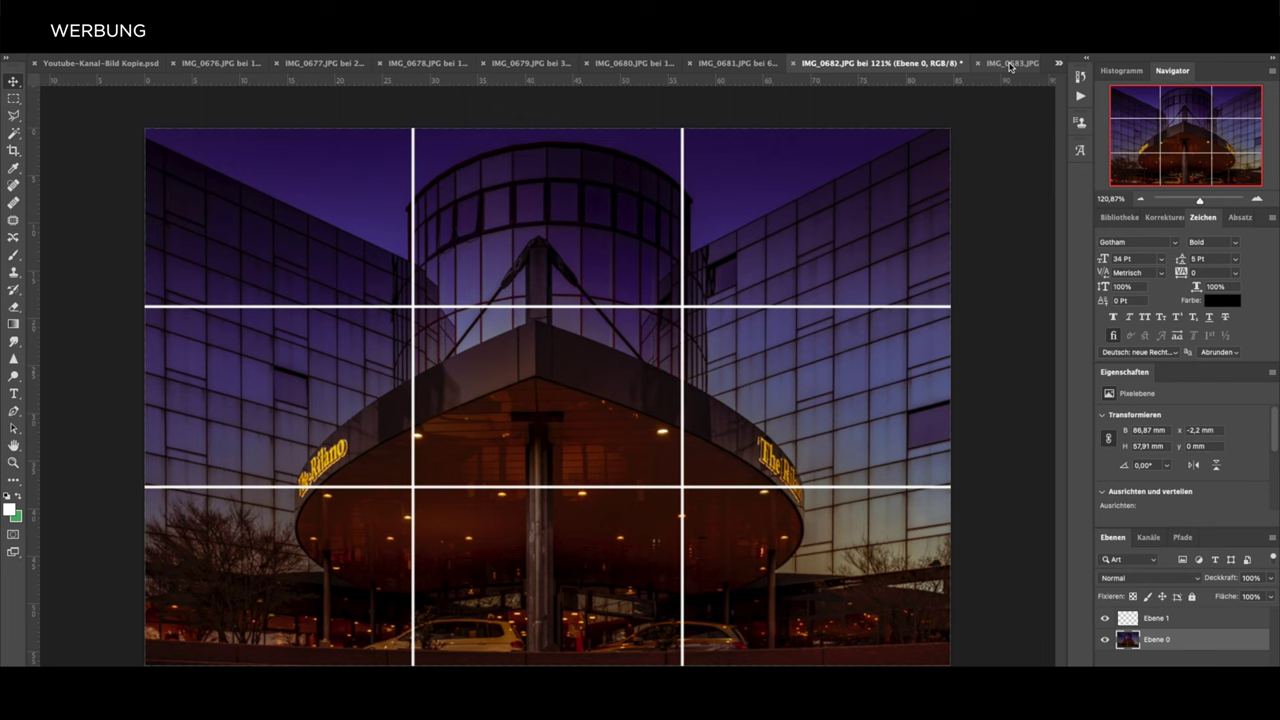
Check the glass photo IMG_0683.JPG against its 3x3Gitter layer, hide the grid, and return to the butterfly photo IMG_0676.JPG
left_click(1010, 64)
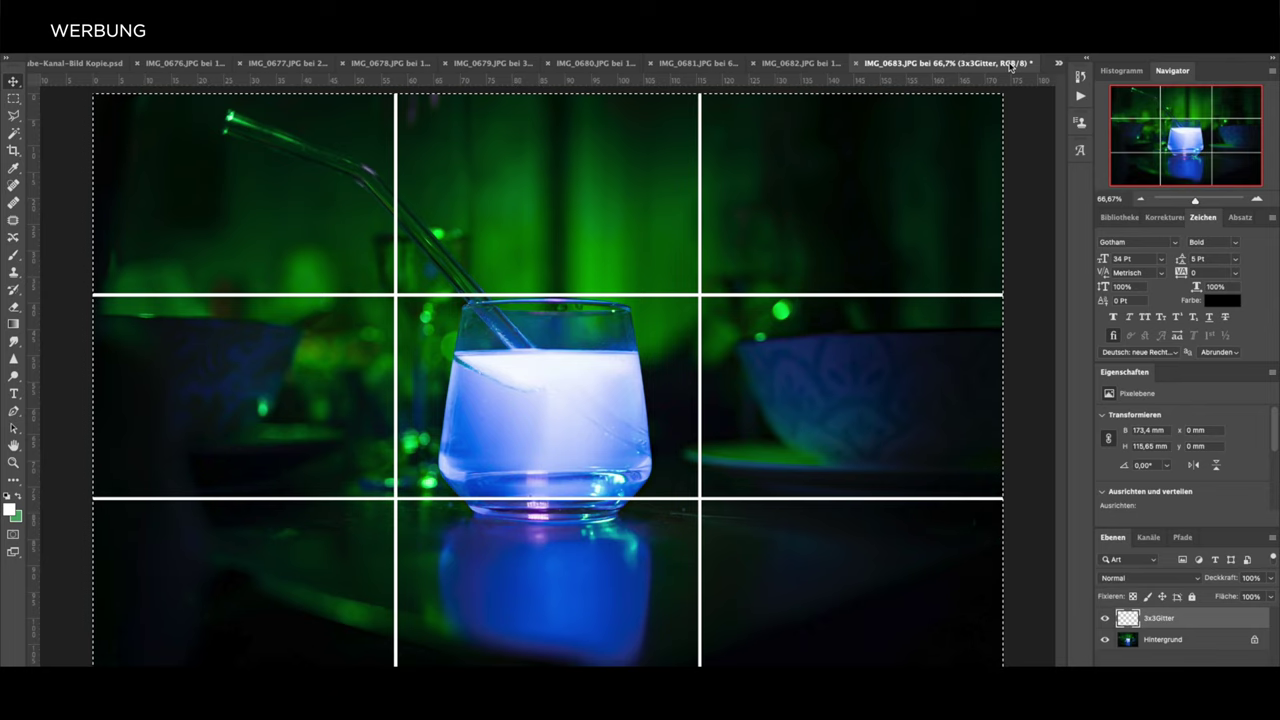
left_click(1105, 618)
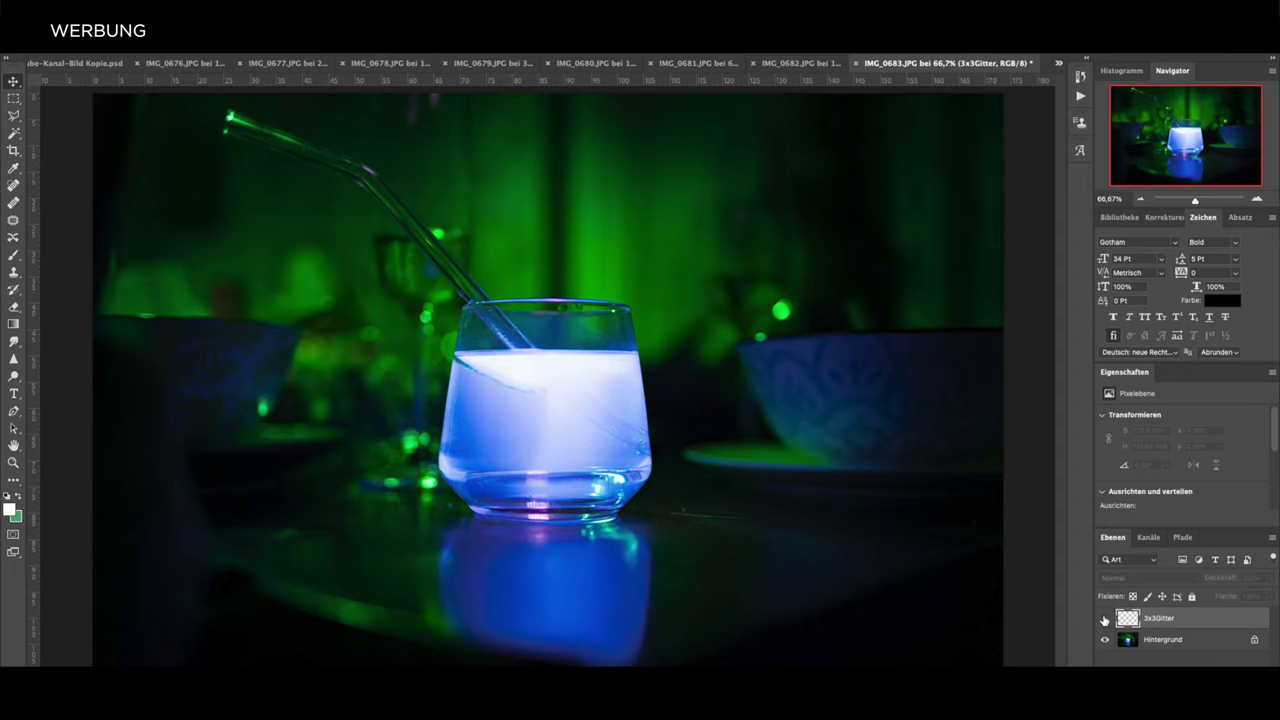
left_click(206, 66)
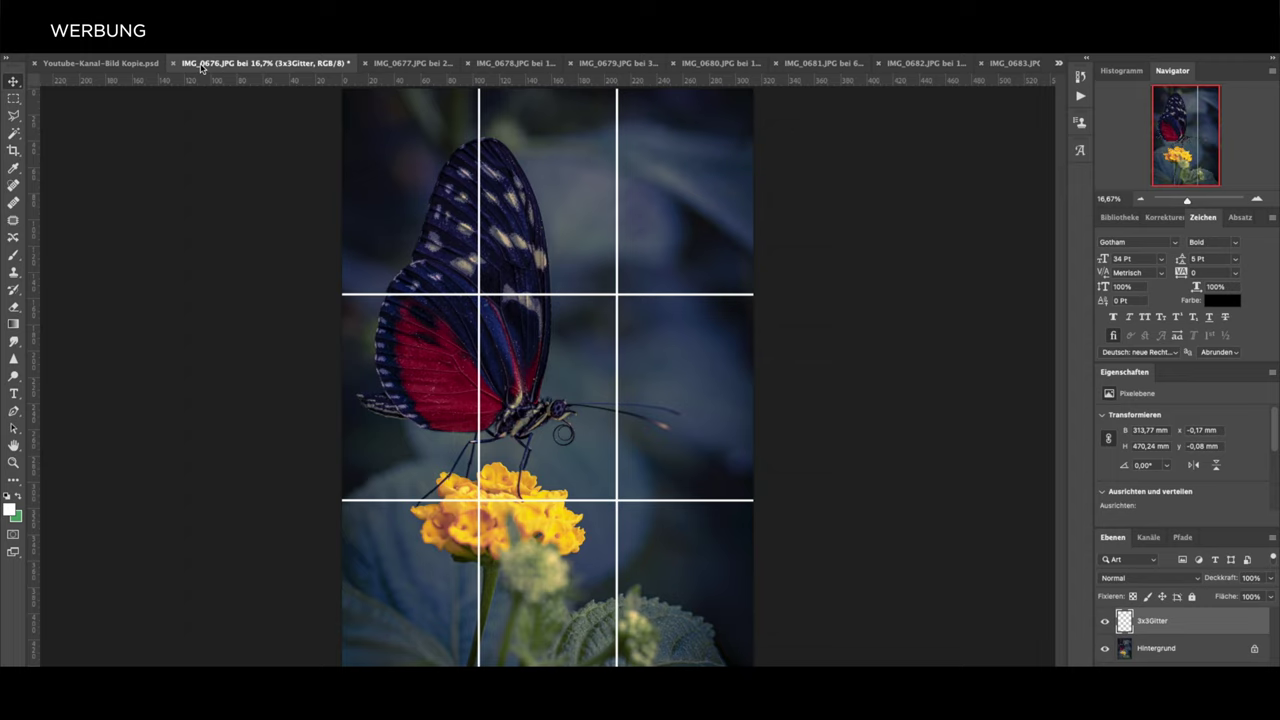